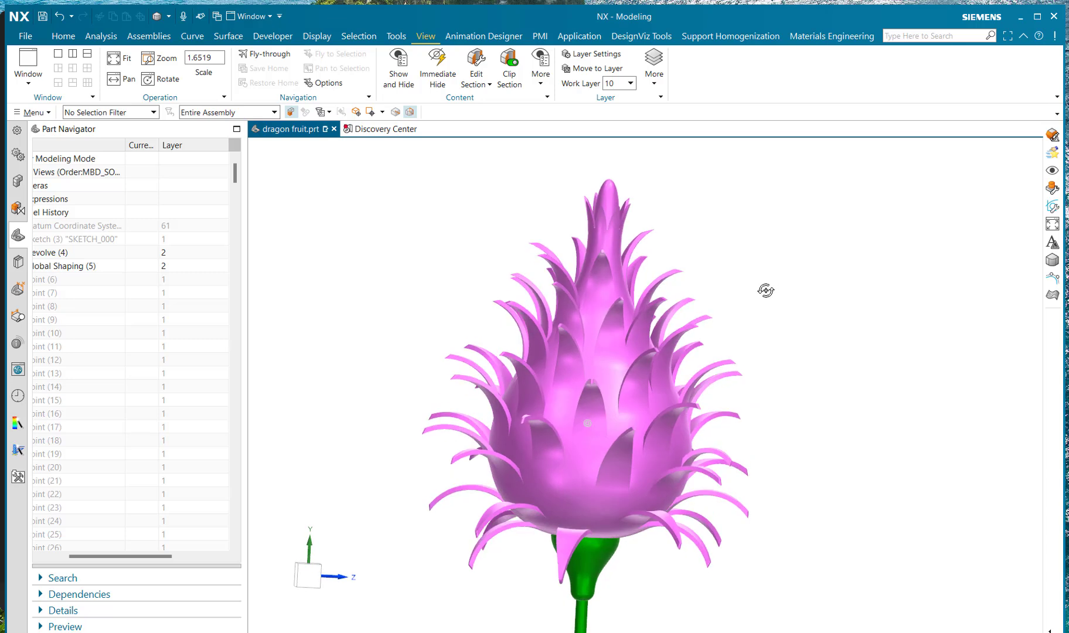
# Roll the model history back to the datum coordinate system, and step forward to the first profile sketch, SKETCH_000.
pyautogui.doubleClick(139, 230)
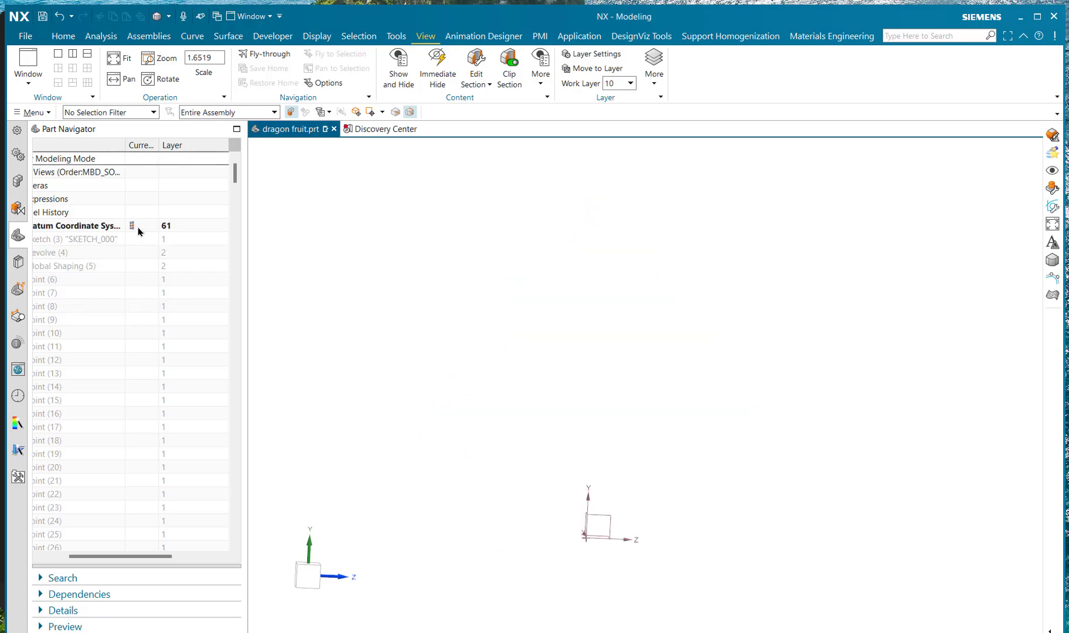
pyautogui.doubleClick(141, 239)
pyautogui.hotkey('ctrl', 'alt', 'f')
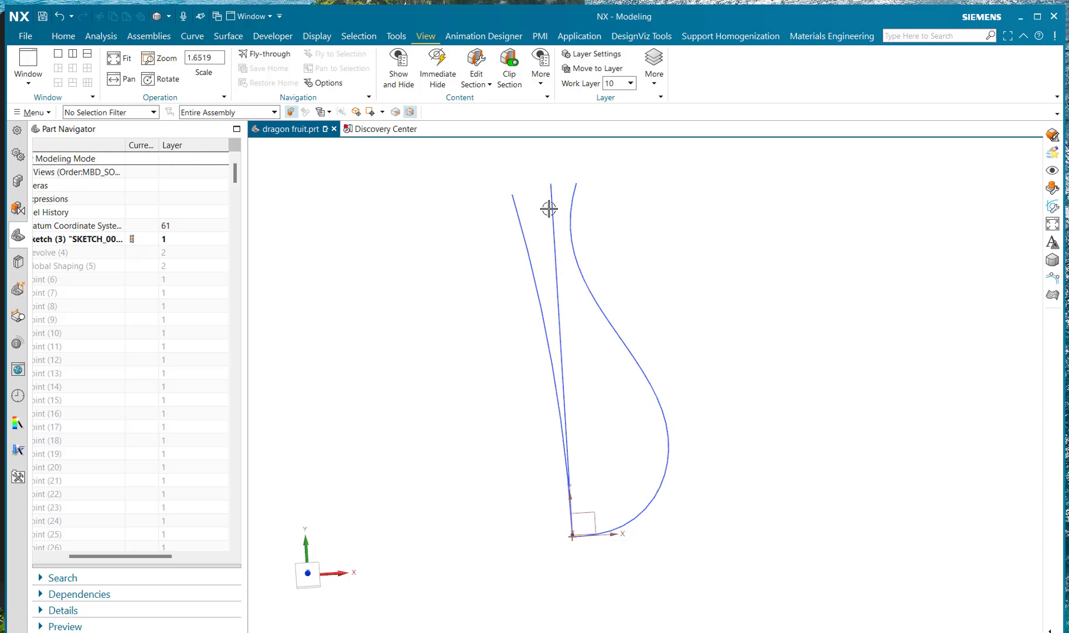
# Advance the model history through Revolve (4) to Global Shaping (5) to show the revolved body and its bent shape.
pyautogui.doubleClick(147, 253)
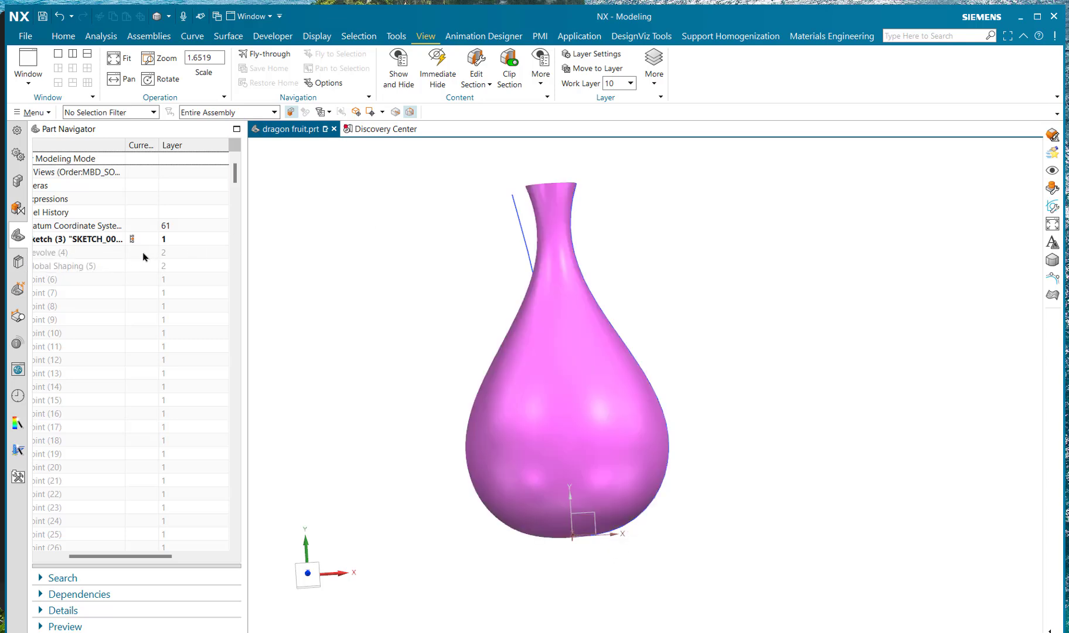
pyautogui.moveTo(729, 318)
pyautogui.mouseDown(button='middle')
pyautogui.moveTo(787, 353)
pyautogui.moveTo(748, 337)
pyautogui.mouseUp(button='middle')
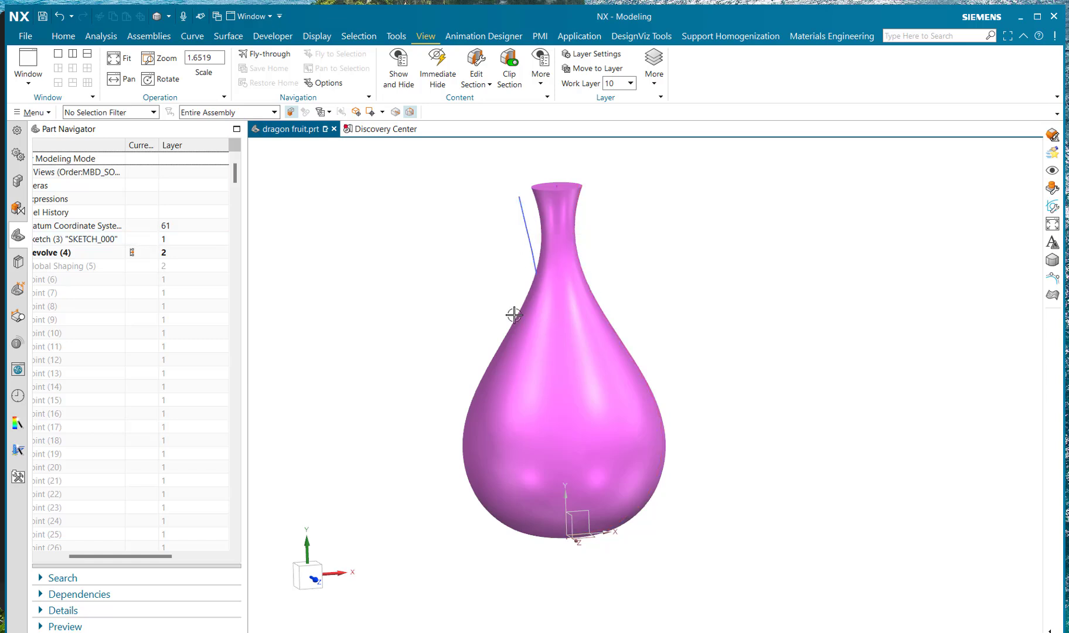
pyautogui.doubleClick(134, 266)
pyautogui.moveTo(752, 300)
pyautogui.mouseDown(button='middle')
pyautogui.moveTo(754, 258)
pyautogui.moveTo(738, 303)
pyautogui.moveTo(694, 293)
pyautogui.moveTo(743, 298)
pyautogui.mouseUp(button='middle')
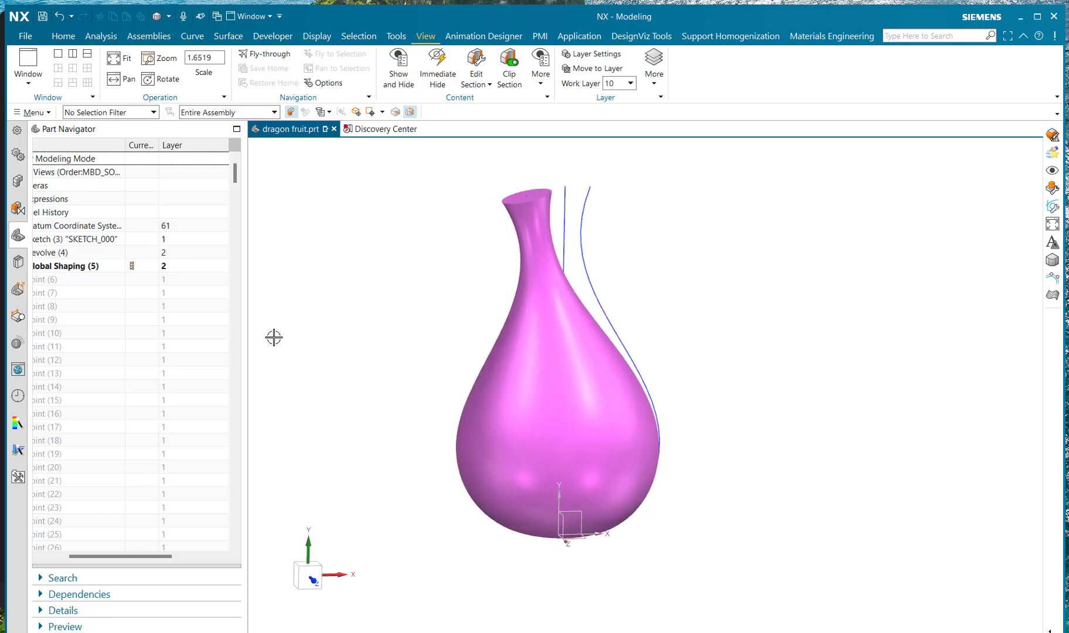
# Advance the model history through the surface points, making Point (66) the current feature.
pyautogui.doubleClick(137, 280)
pyautogui.doubleClick(137, 293)
pyautogui.doubleClick(133, 306)
pyautogui.doubleClick(134, 319)
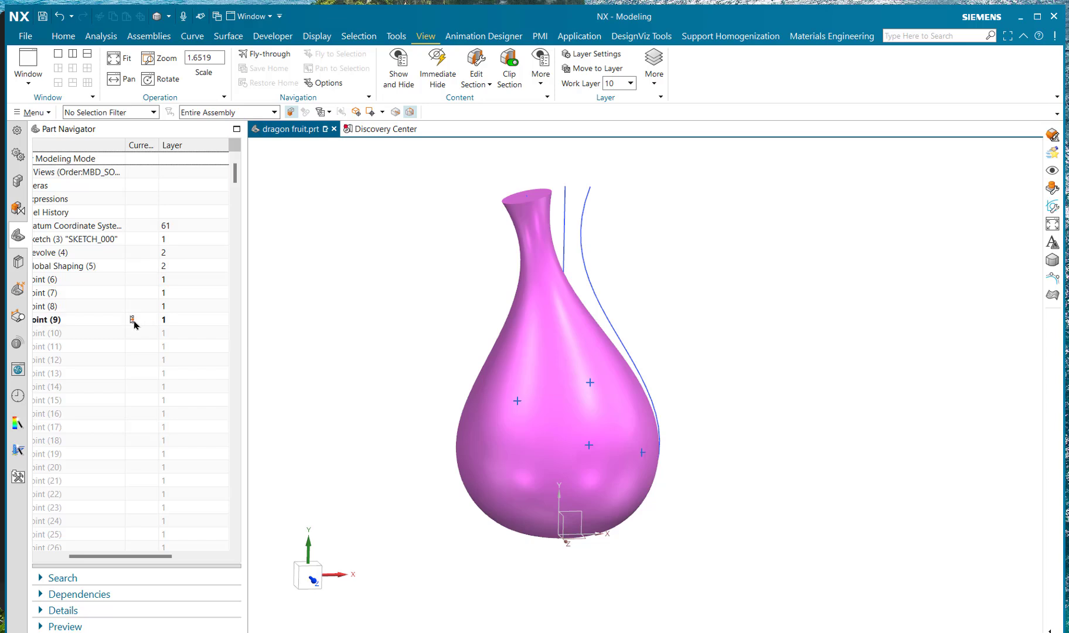
pyautogui.doubleClick(134, 335)
pyautogui.doubleClick(137, 349)
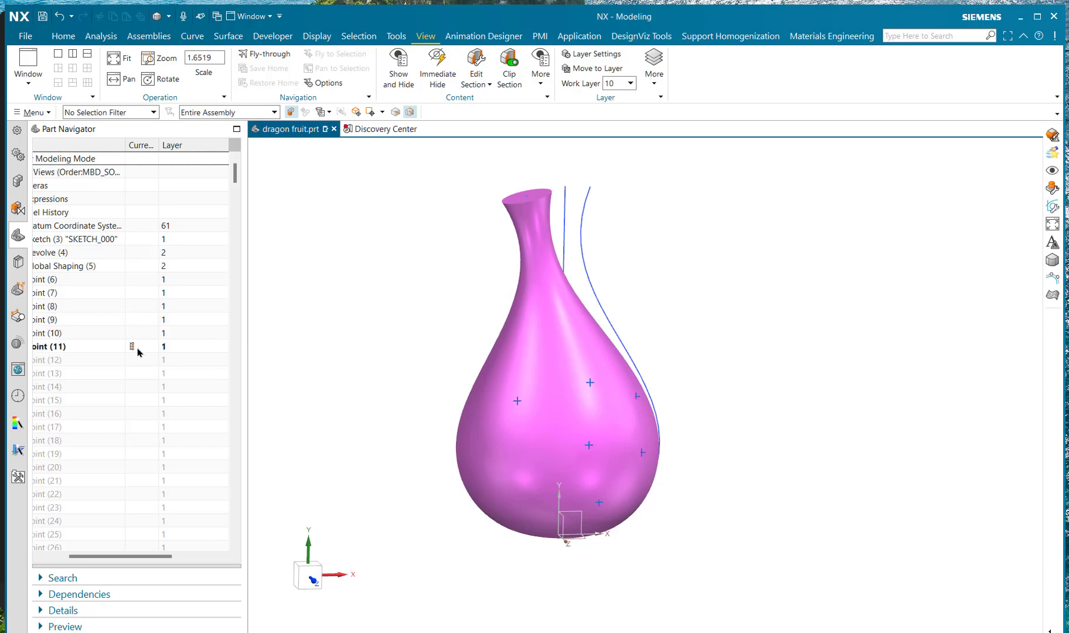
pyautogui.scroll(-10, 139, 357)
pyautogui.scroll(-9, 141, 368)
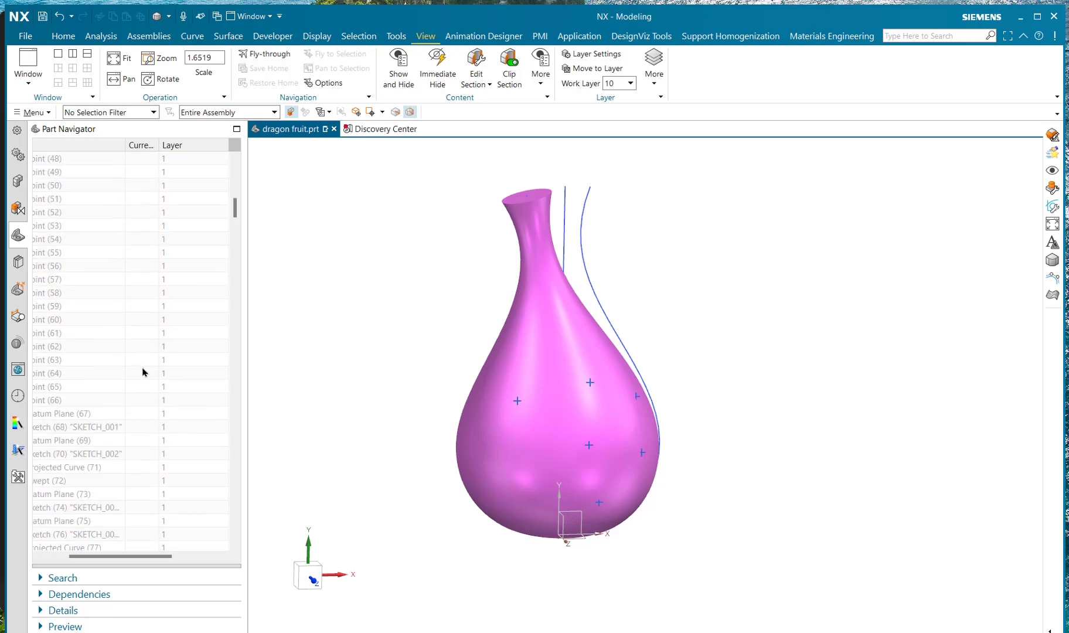
pyautogui.doubleClick(139, 320)
# Create a Point on Face on the fruit body, in the gap between the existing points on its lower half.
pyautogui.click(59, 36)
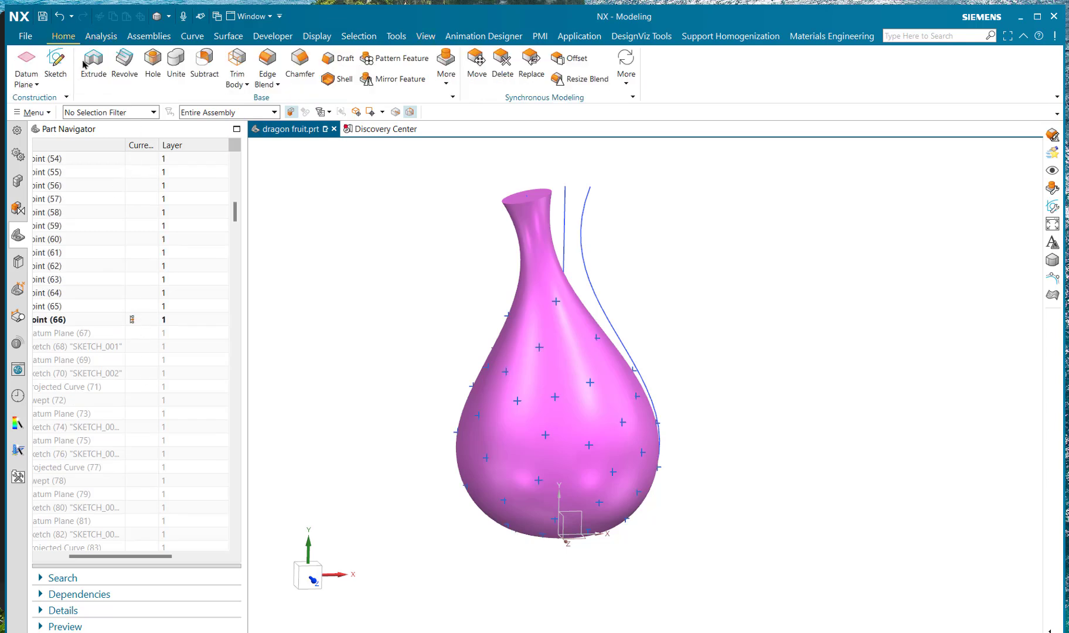
pyautogui.click(198, 38)
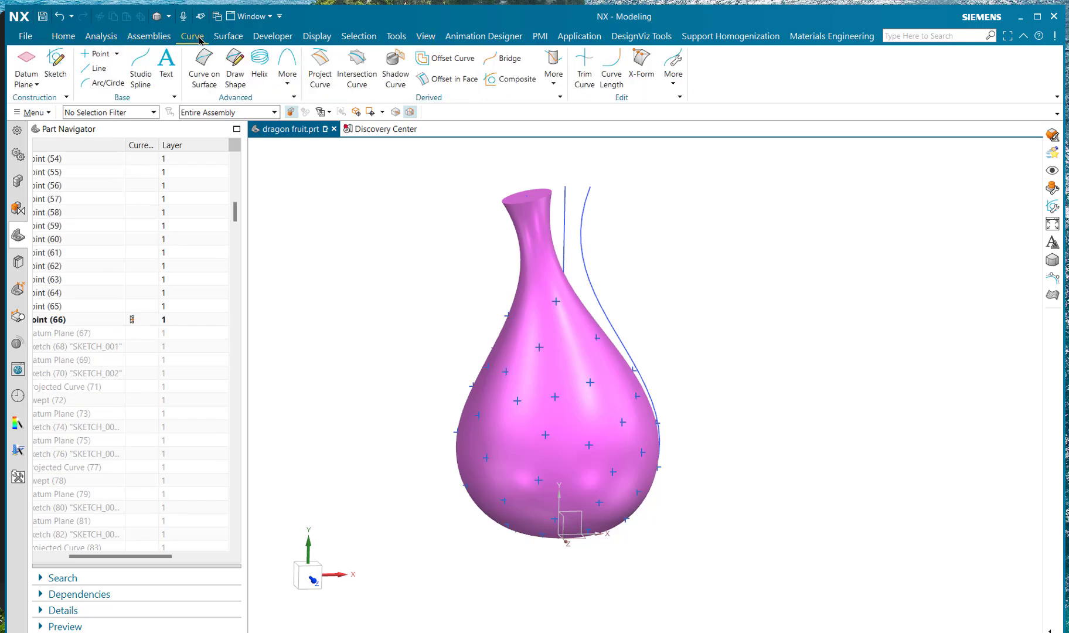
pyautogui.click(97, 53)
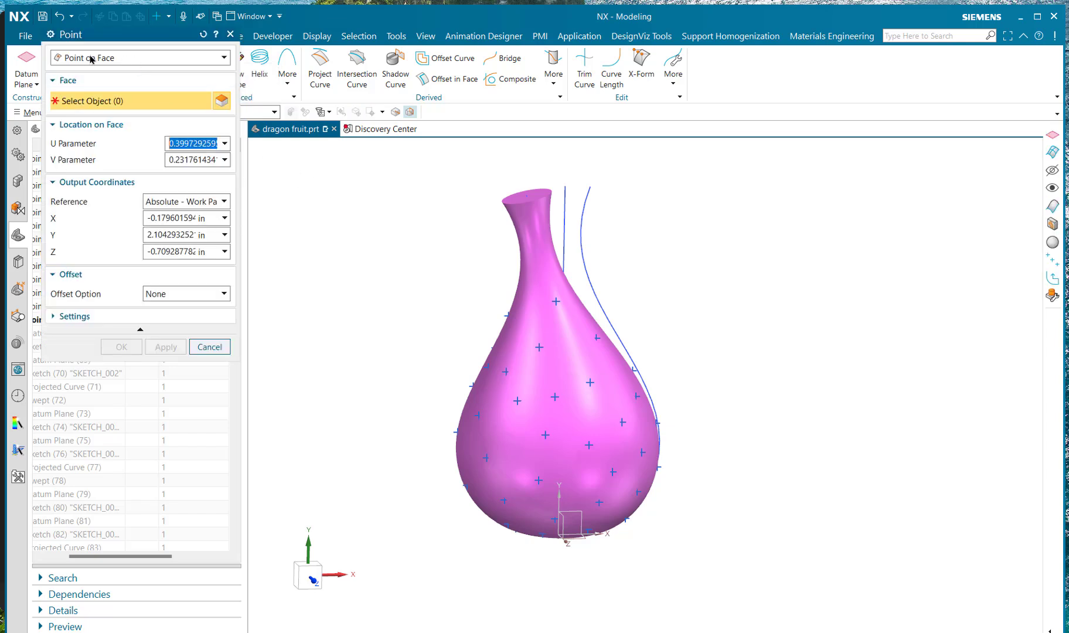
pyautogui.click(509, 432)
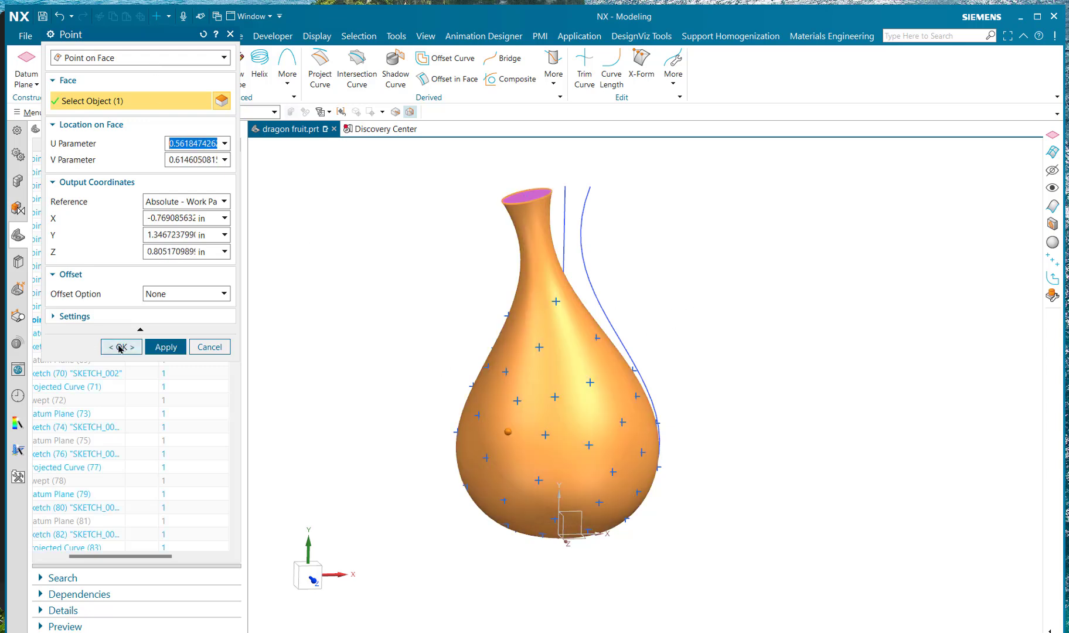
pyautogui.click(120, 348)
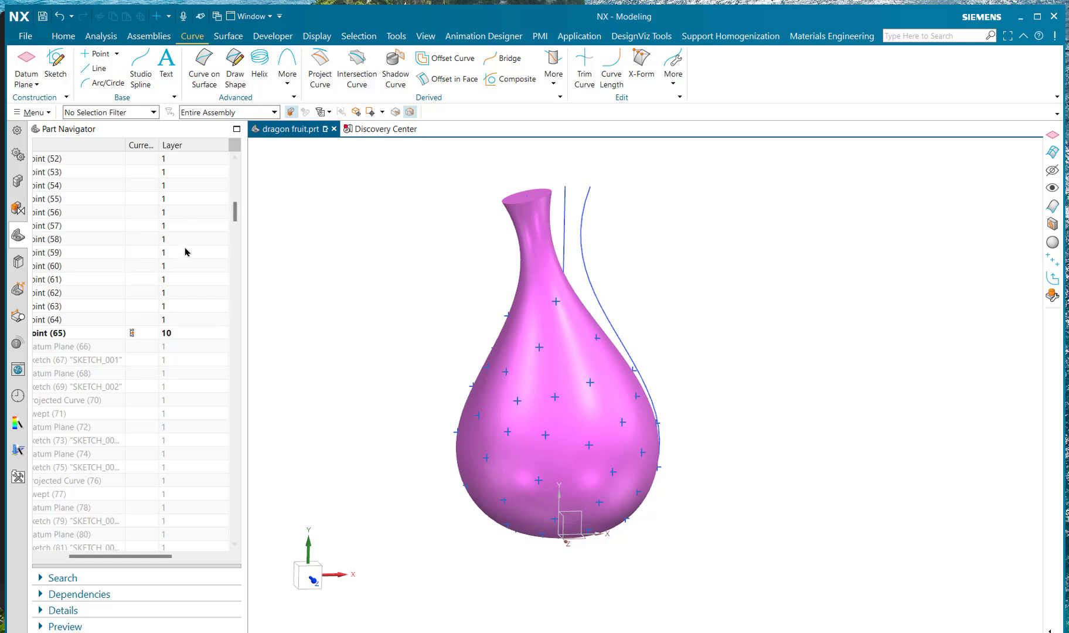
# Make Datum Plane (66) the current feature and view it at its point on the far side of the body.
pyautogui.moveTo(349, 308); pyautogui.dragTo(351, 331, button='middle')
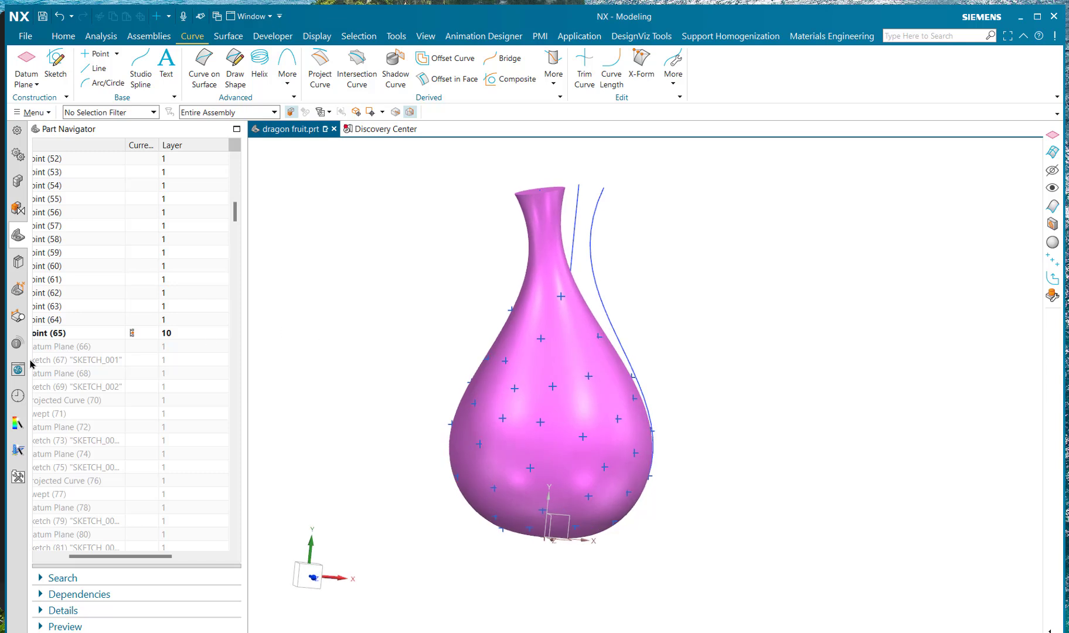
pyautogui.click(131, 347)
pyautogui.moveTo(877, 349); pyautogui.dragTo(649, 371, button='middle')
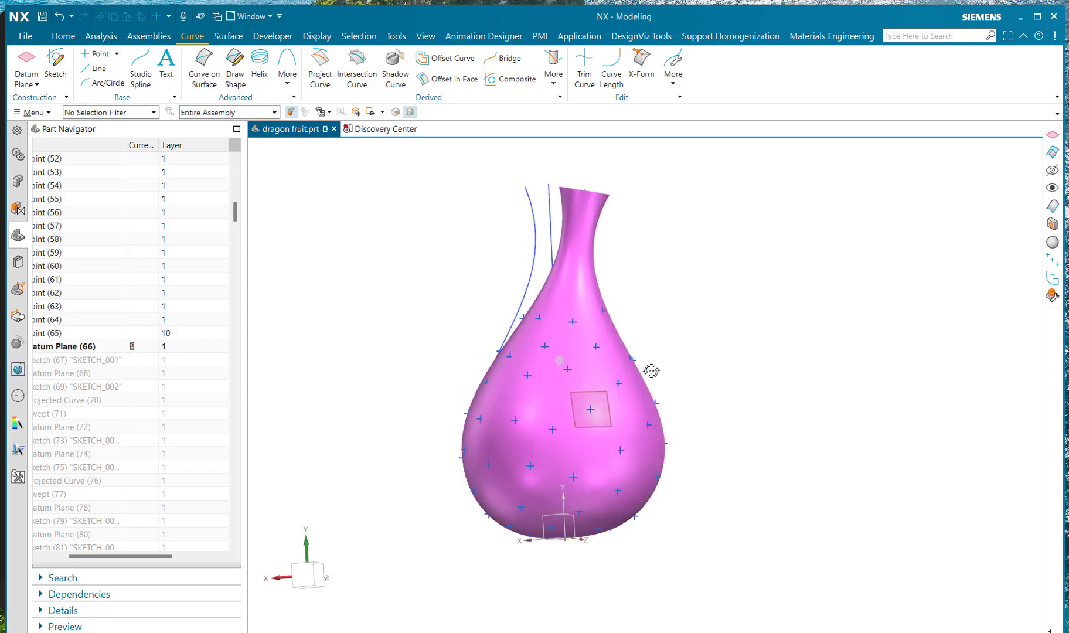
# Make Sketch (67) the current feature, open it to review its dimensioned lines, and finish the sketch.
pyautogui.click(94, 361)
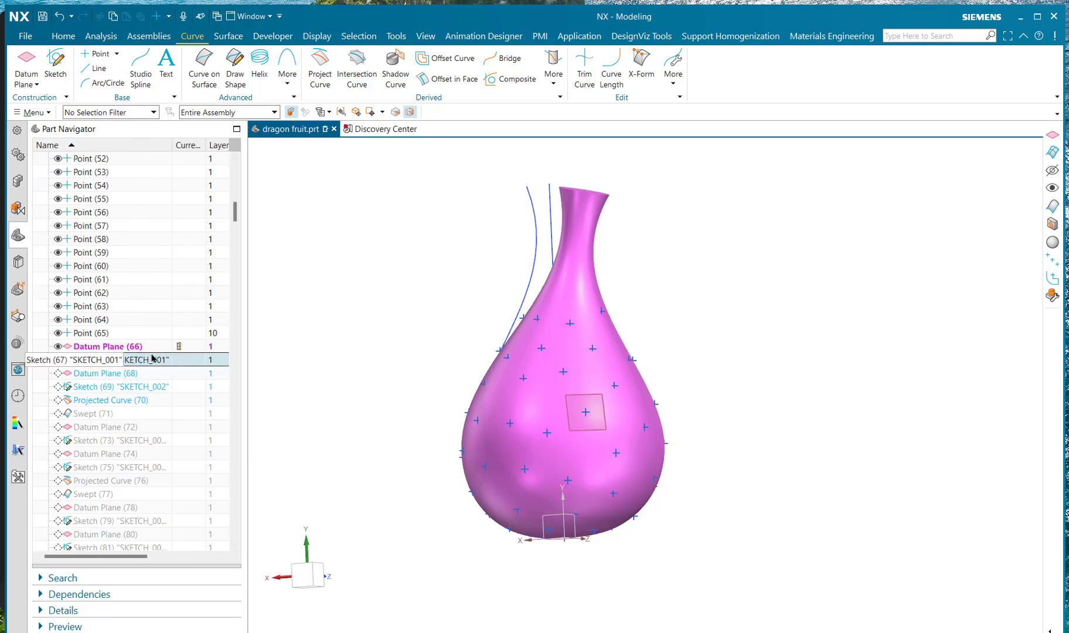
pyautogui.click(186, 359)
pyautogui.scroll(4, 584, 424)
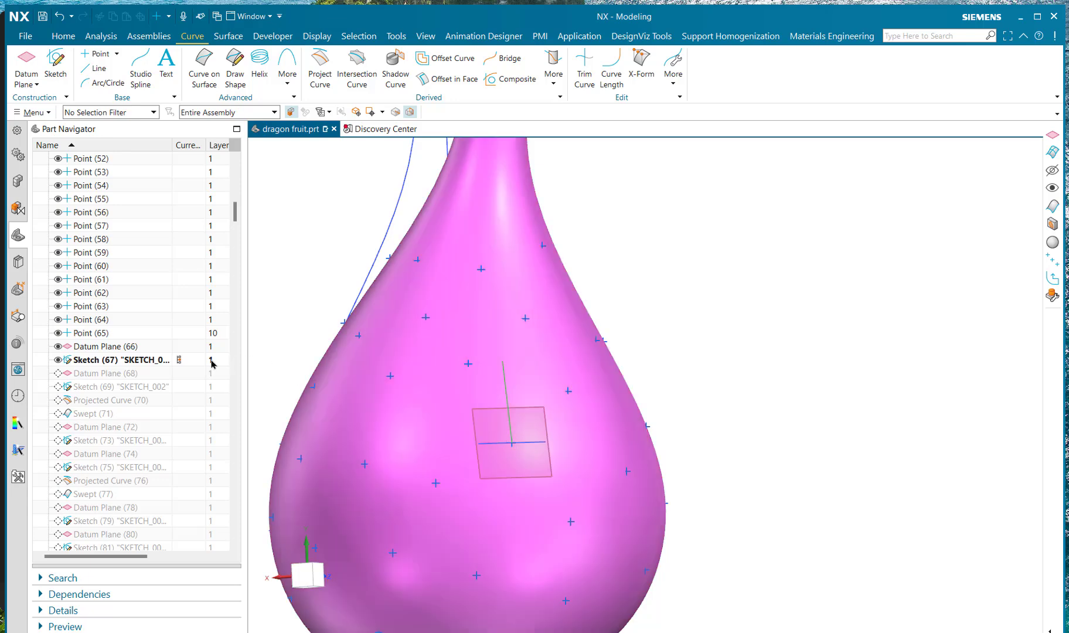
pyautogui.doubleClick(154, 360)
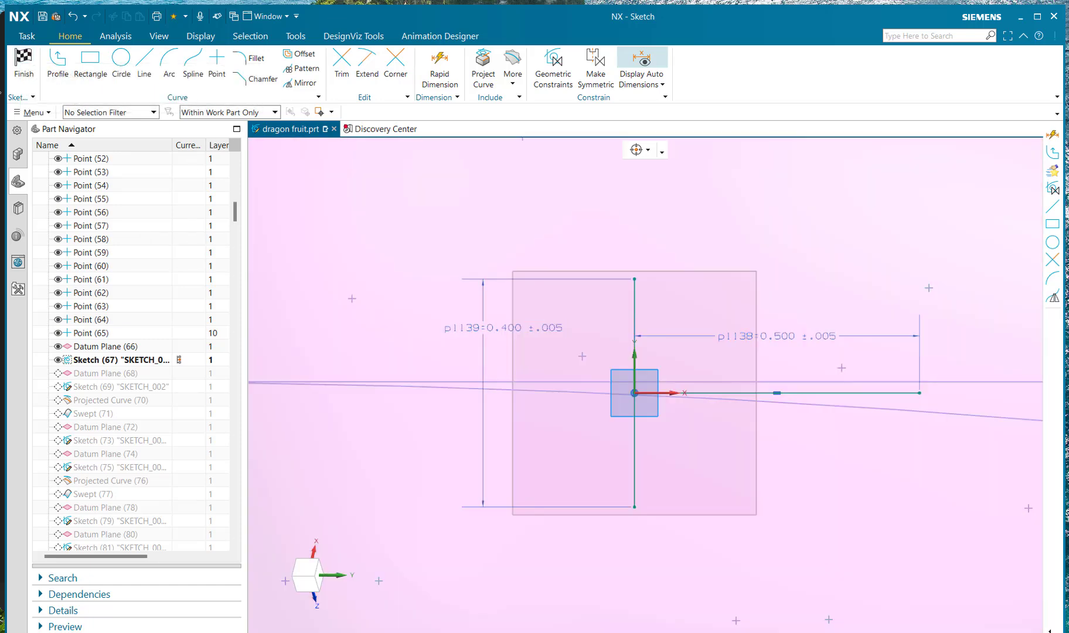
pyautogui.click(25, 63)
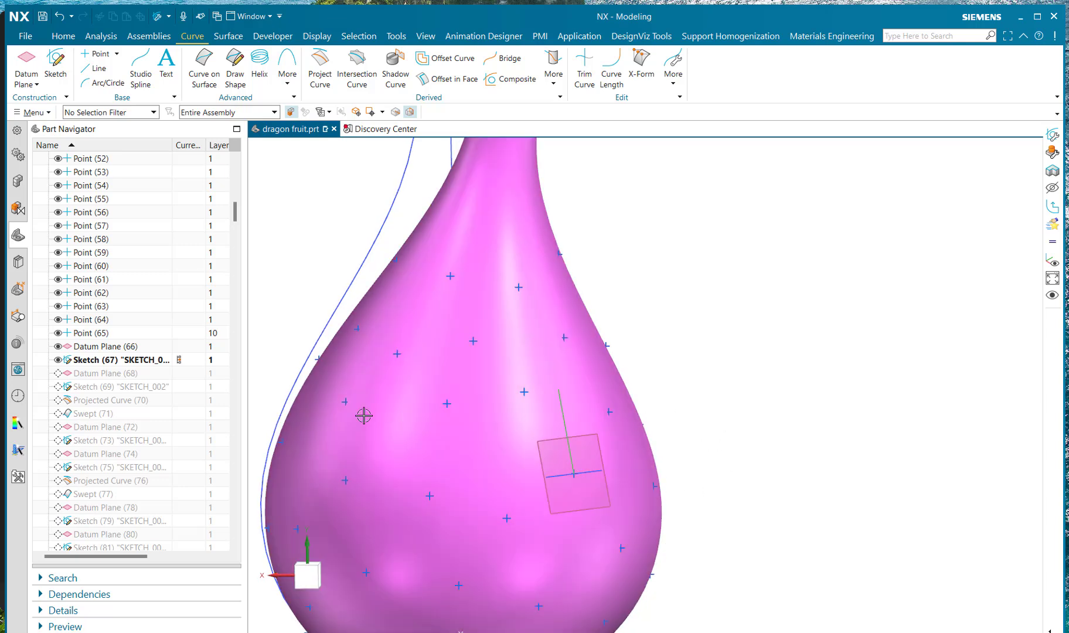
# Advance the model history through Datum Plane (68) to Sketch (69), showing the petal's guide arc.
pyautogui.click(179, 374)
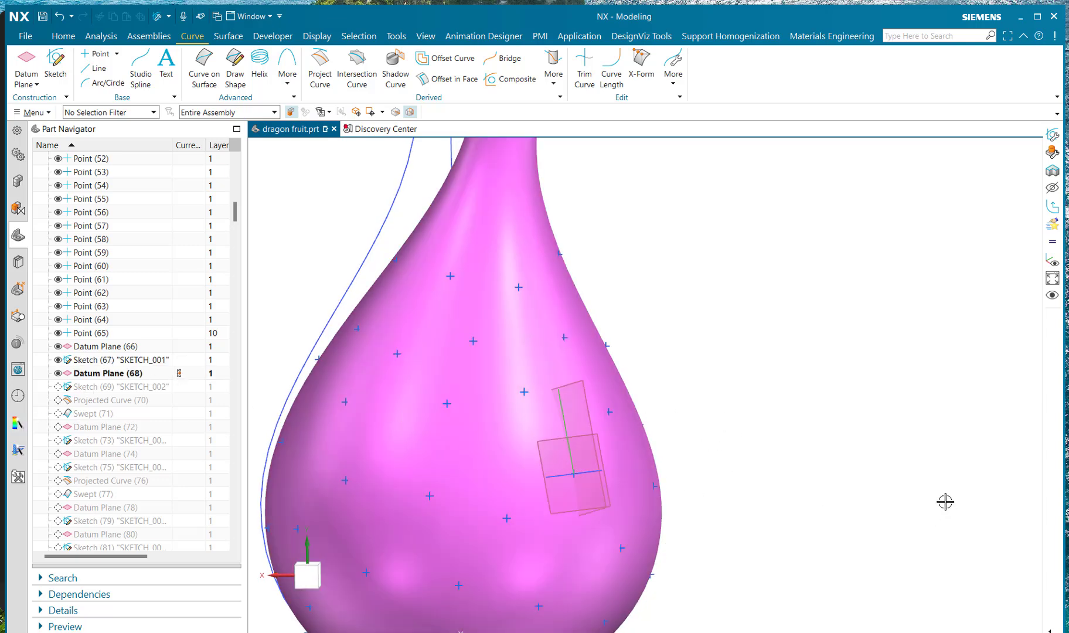
pyautogui.moveTo(840, 466); pyautogui.dragTo(881, 440, button='middle')
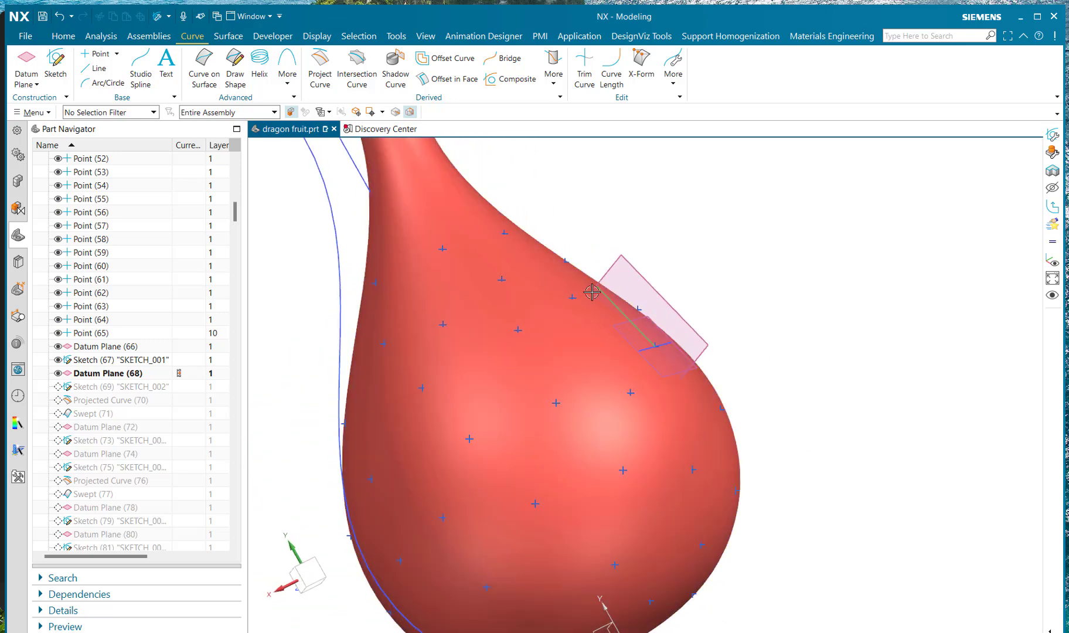
pyautogui.click(186, 390)
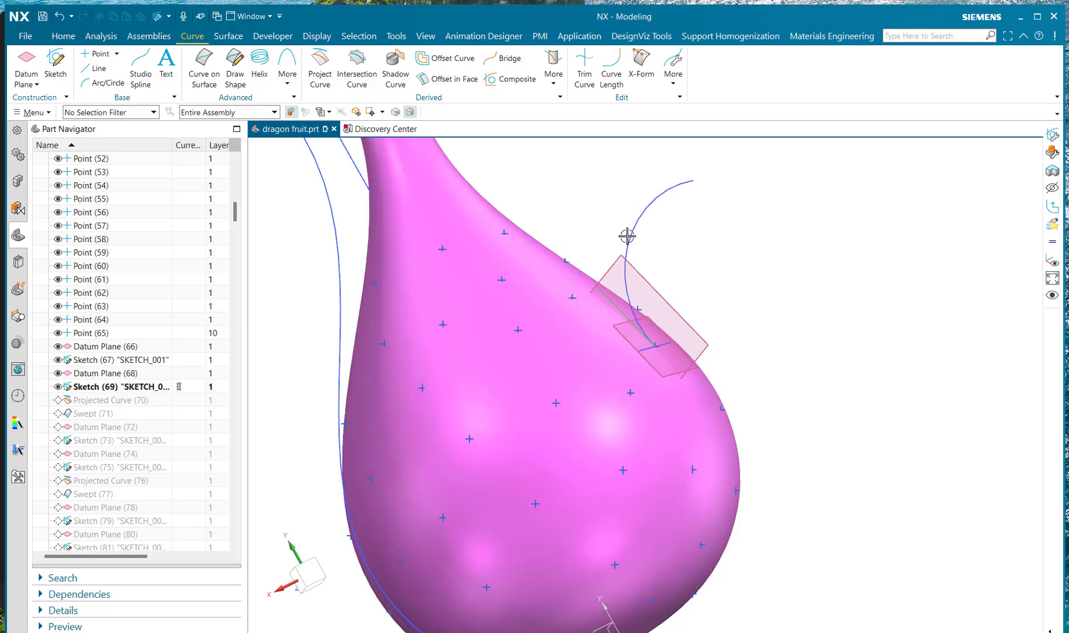
# Open the guide arc sketch, examine where the arc starts at the sketch origin, and finish the sketch.
pyautogui.scroll(2, 651, 220)
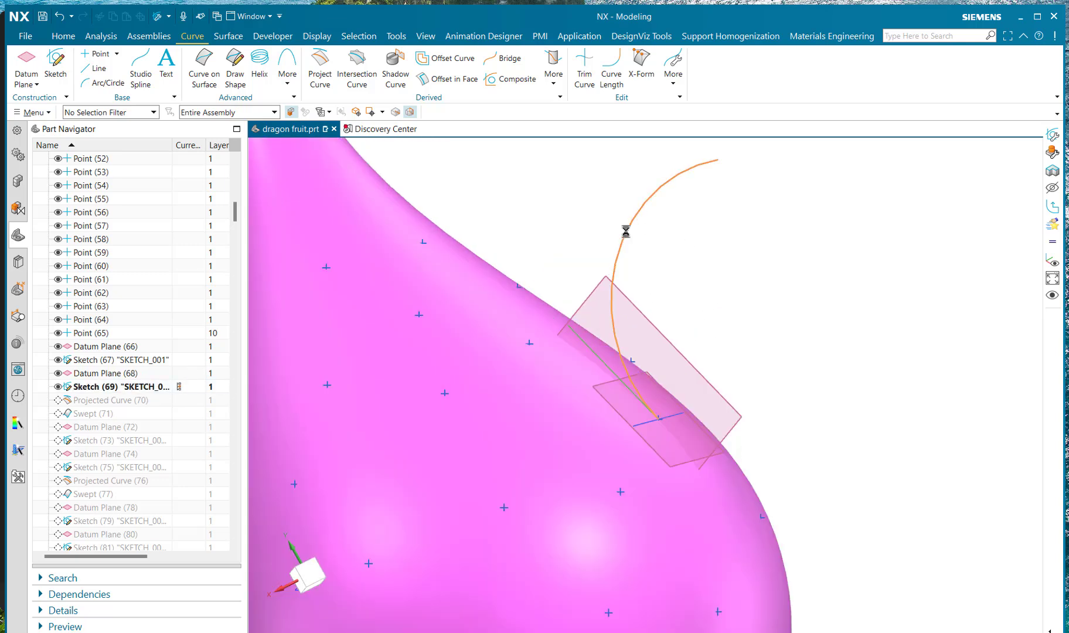
pyautogui.doubleClick(626, 231)
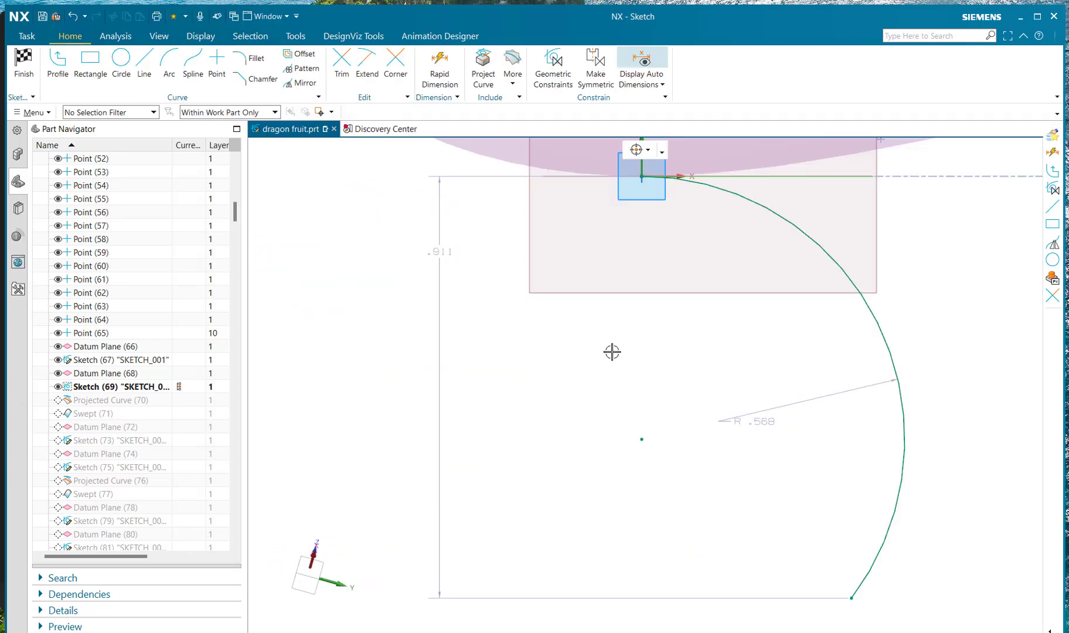
pyautogui.scroll(5, 621, 234)
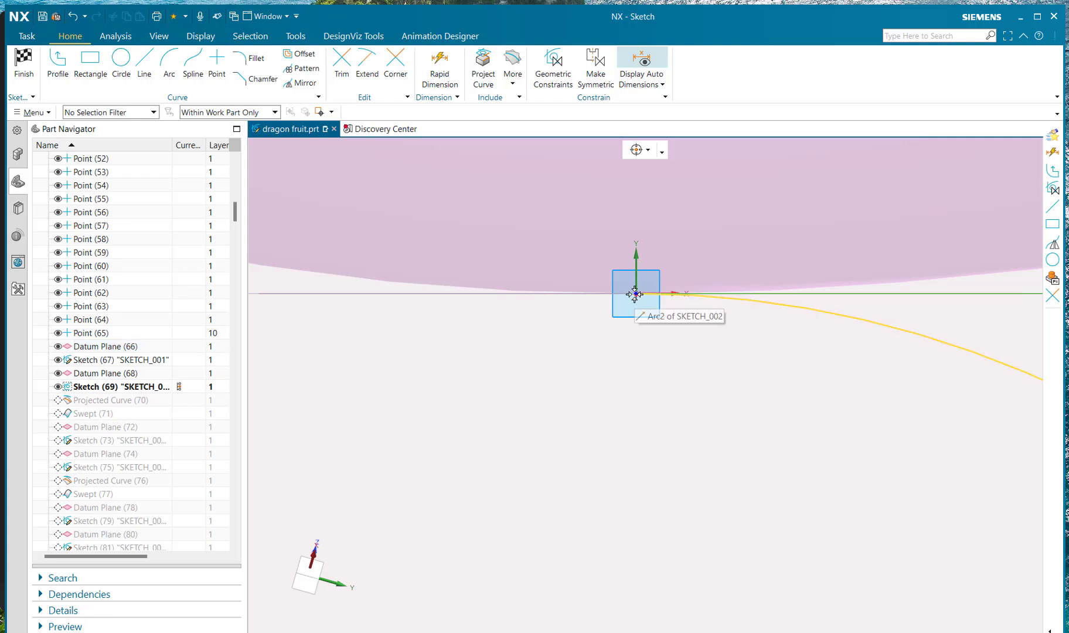
pyautogui.scroll(3, 661, 375)
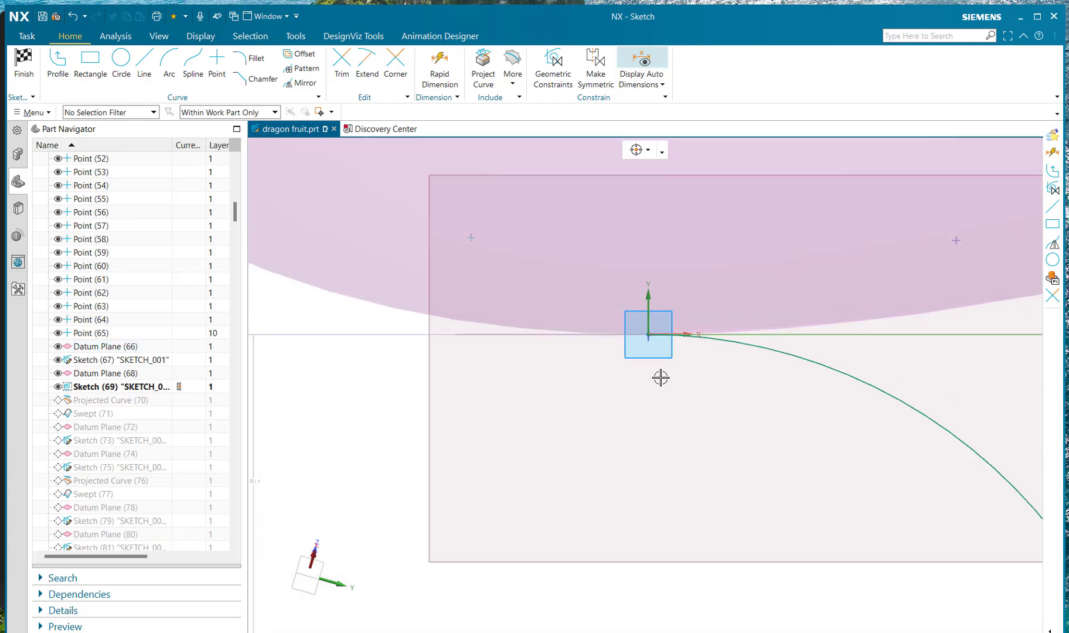
pyautogui.click(182, 403)
pyautogui.hotkey('ctrl', 'q')
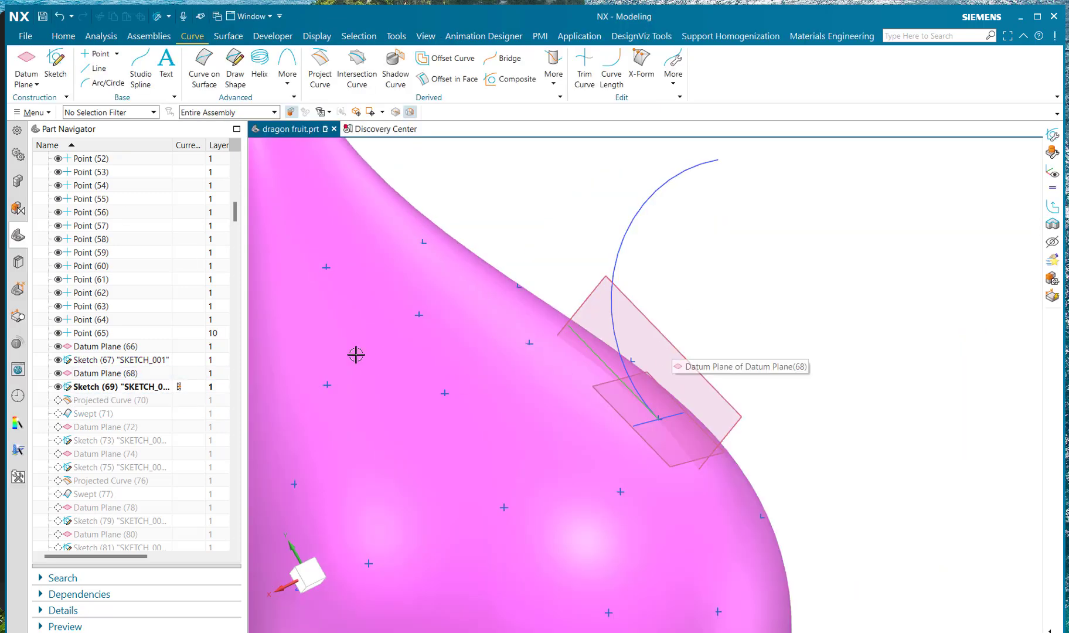
# Make Projected Curve (70) the current feature and examine the line projected onto the body's surface.
pyautogui.click(181, 403)
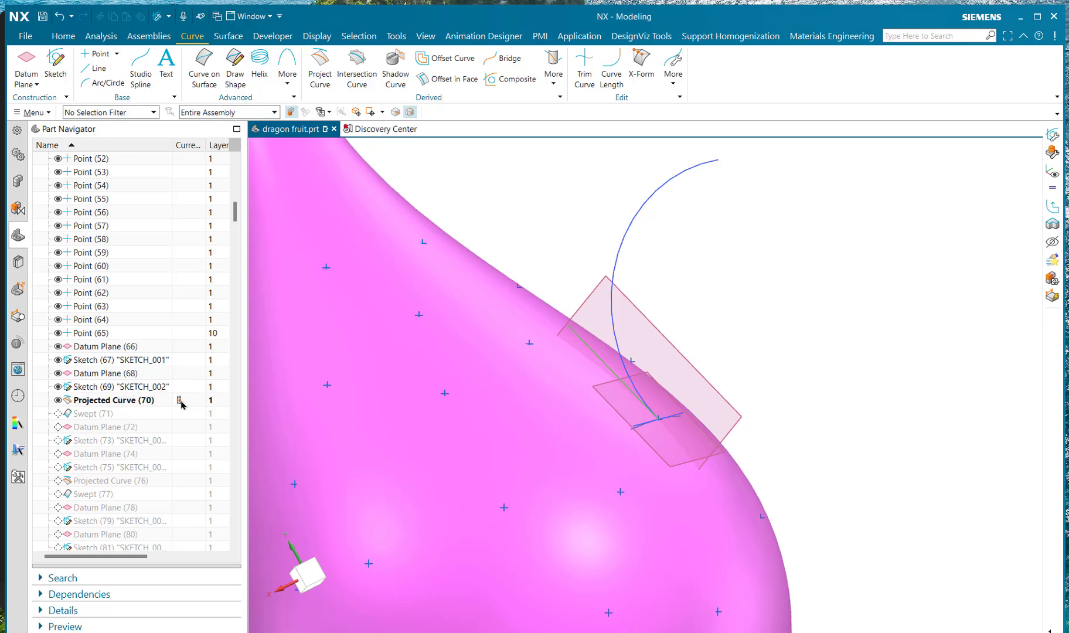
pyautogui.scroll(5, 623, 398)
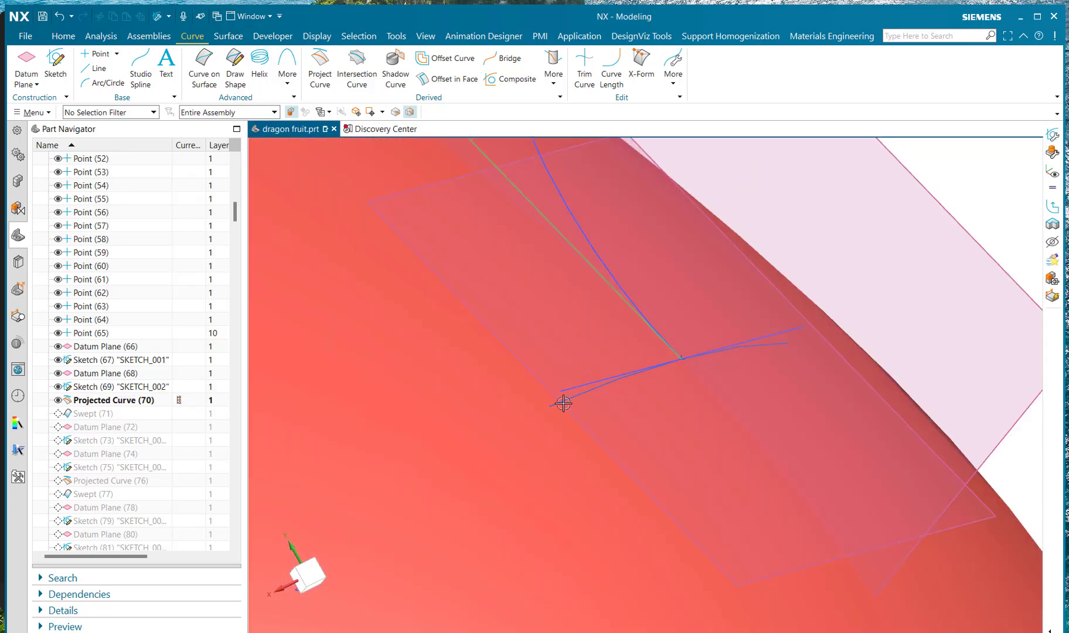
pyautogui.scroll(-5, 588, 383)
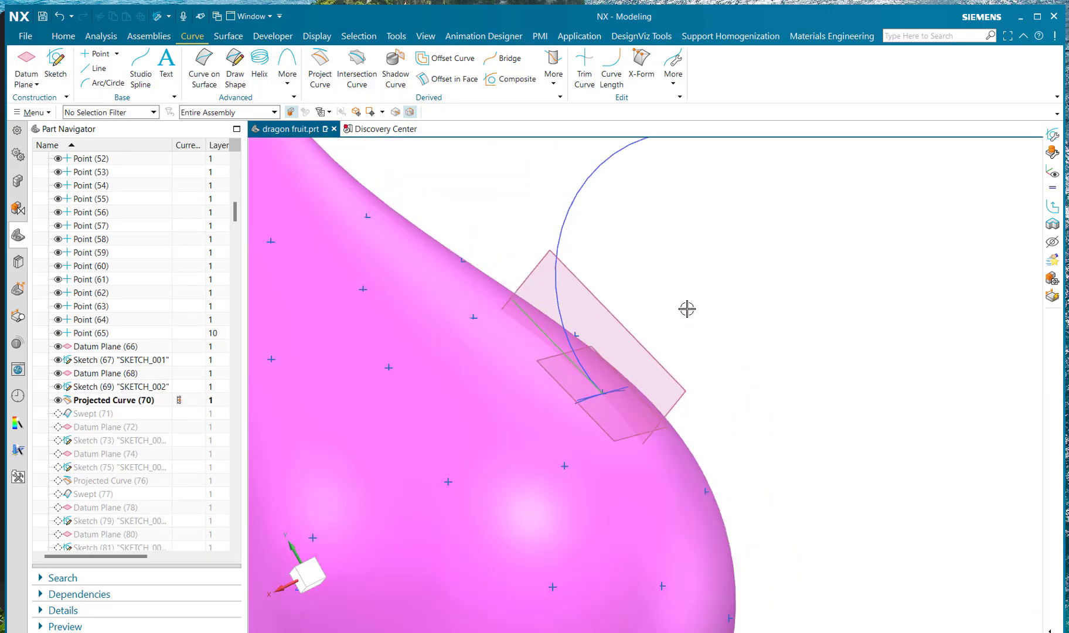
# Make Swept (71) the current feature, then review the petal's section, guide and scaling law settings and accept them.
pyautogui.click(181, 414)
pyautogui.moveTo(771, 428); pyautogui.dragTo(744, 422, button='middle')
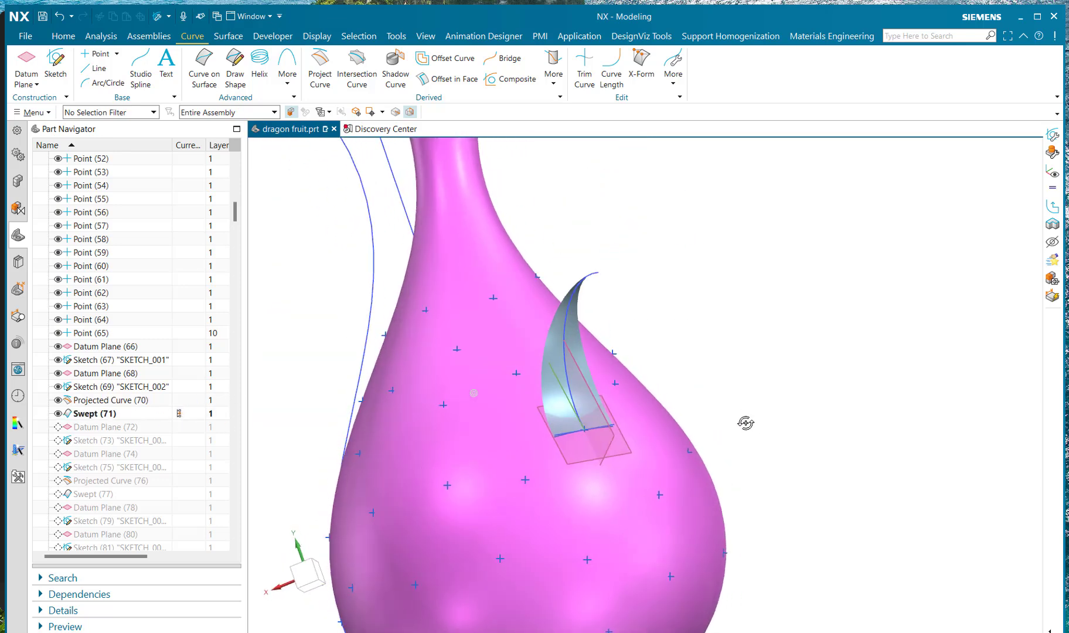
pyautogui.doubleClick(134, 414)
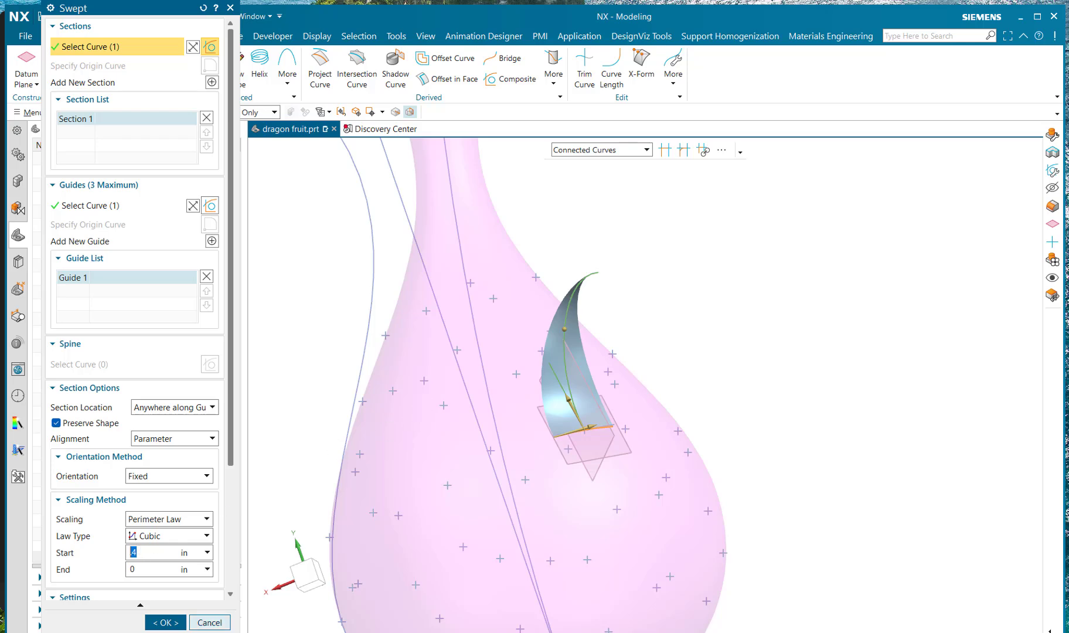
pyautogui.click(146, 623)
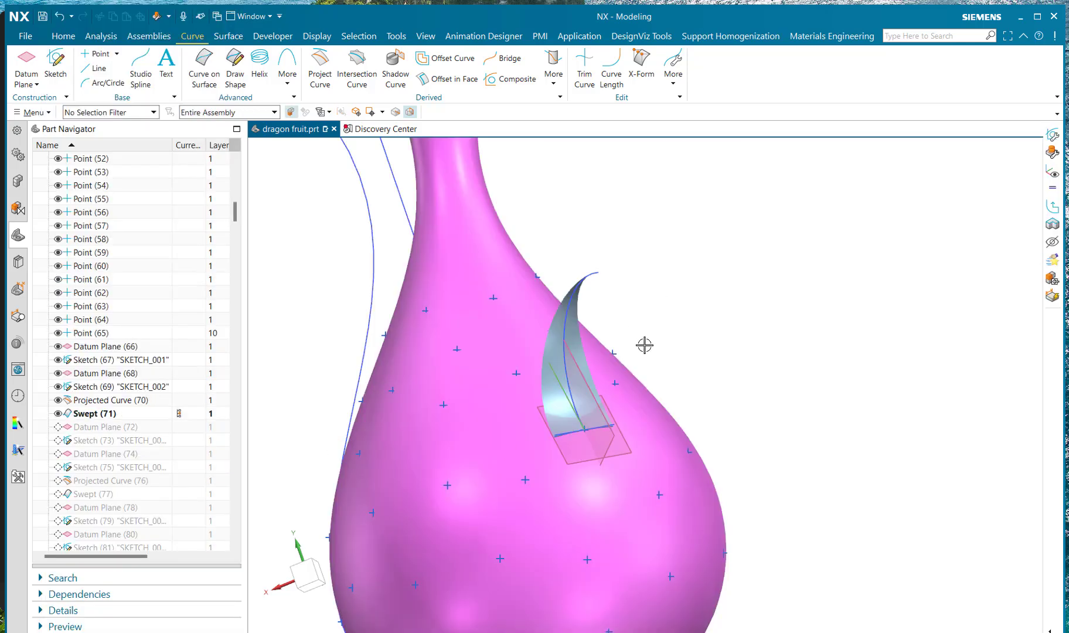
# View the swept petal against the whole body and select its base line sketch, Sketch (67).
pyautogui.scroll(-4, 651, 355)
pyautogui.moveTo(723, 373); pyautogui.dragTo(756, 385, button='middle')
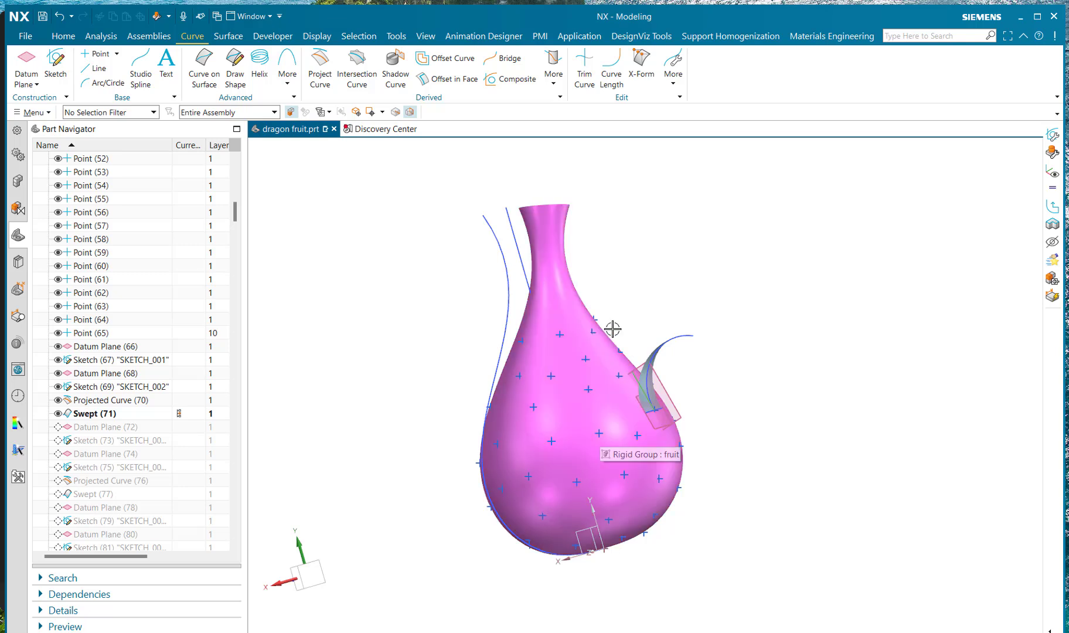
pyautogui.click(113, 360)
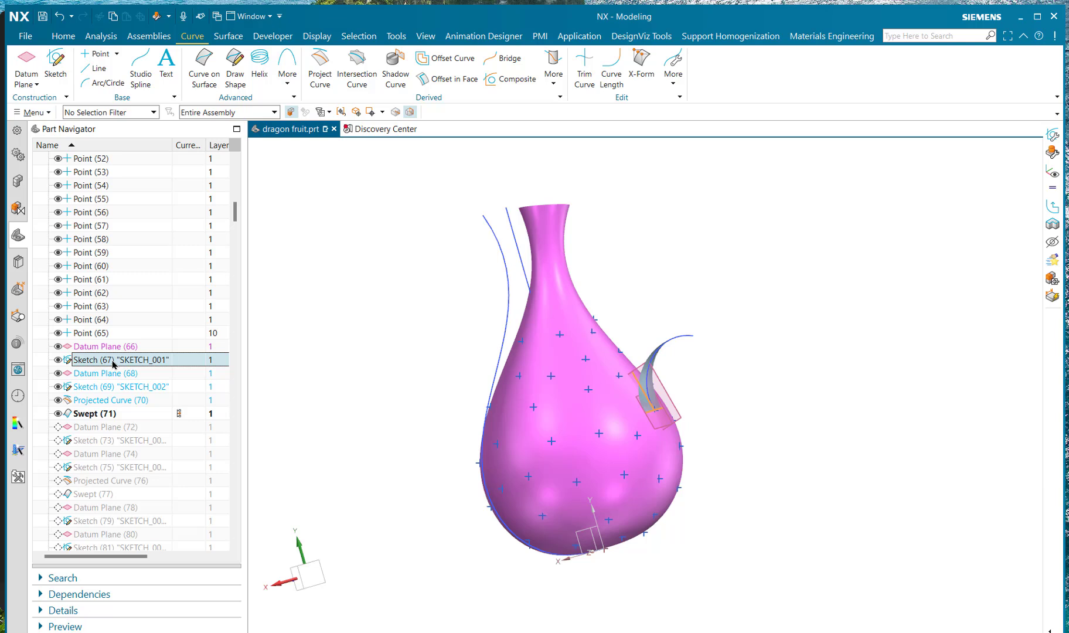
# Copy the first petal's feature chain ending in Swept (71) and start pasting it into the part.
pyautogui.keyDown('shift'); pyautogui.click(107, 412); pyautogui.keyUp('shift')
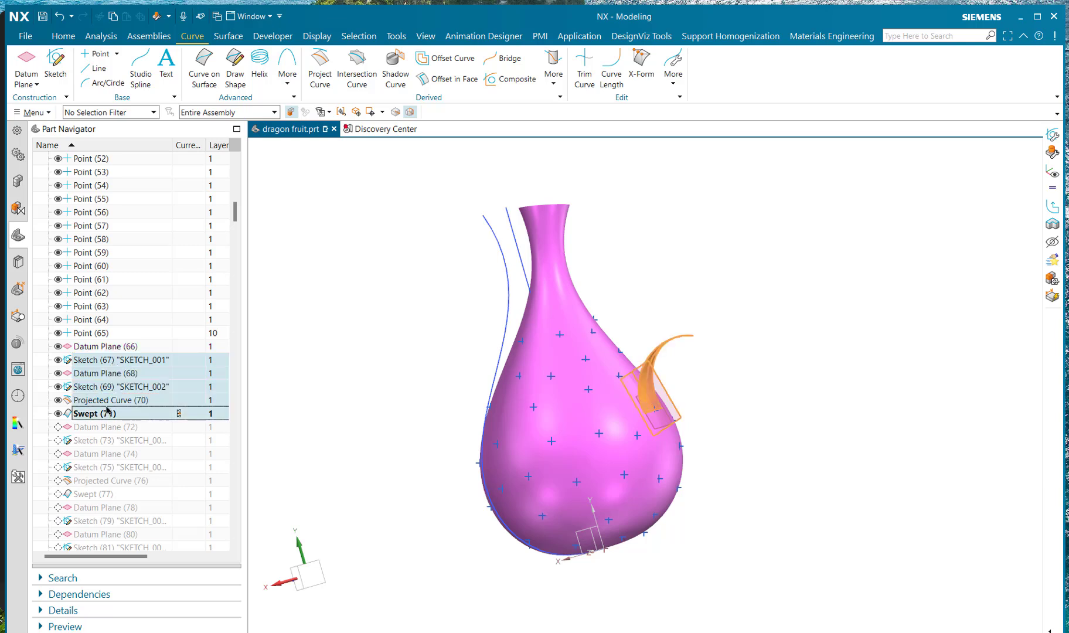
pyautogui.rightClick(109, 378)
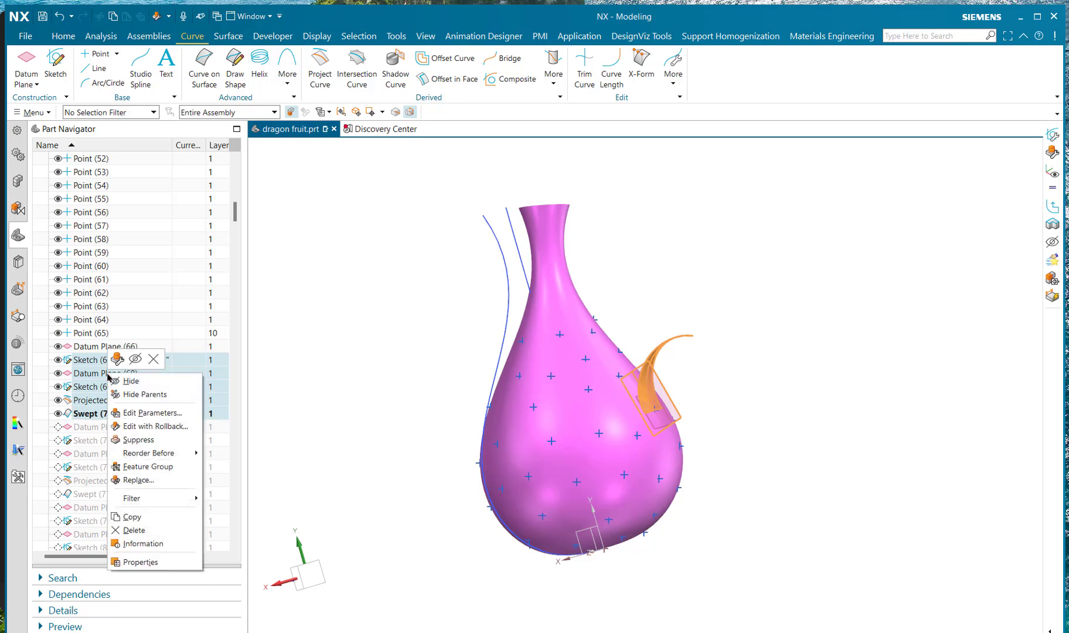
pyautogui.click(126, 517)
pyautogui.press('Escape')
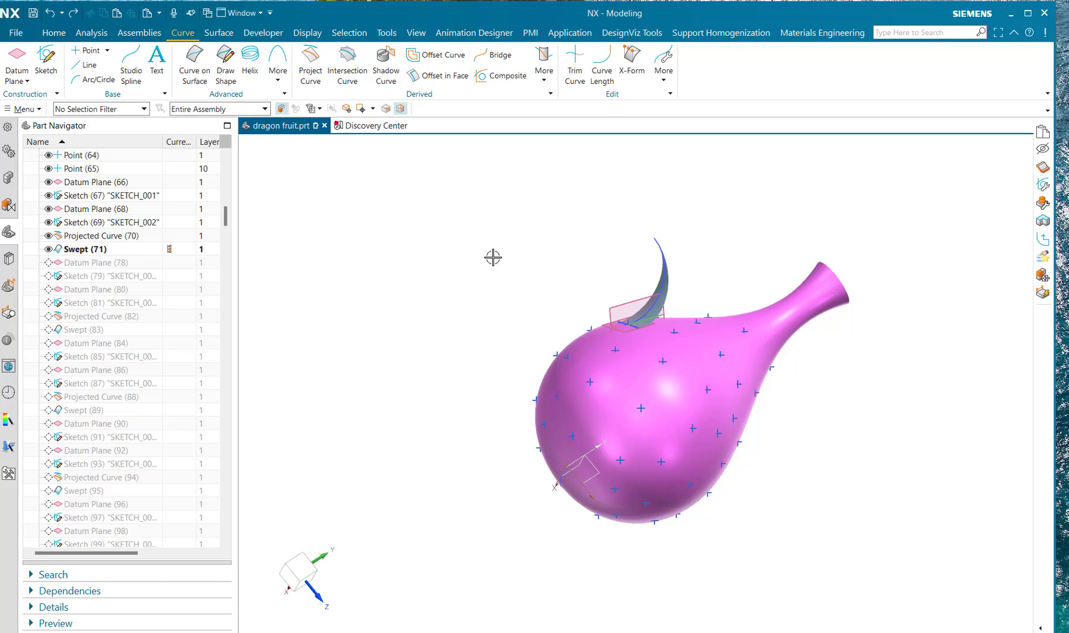
pyautogui.keyDown('shift'); pyautogui.moveTo(492, 256); pyautogui.dragTo(327, 348, button='middle'); pyautogui.keyUp('shift')
pyautogui.rightClick(327, 349)
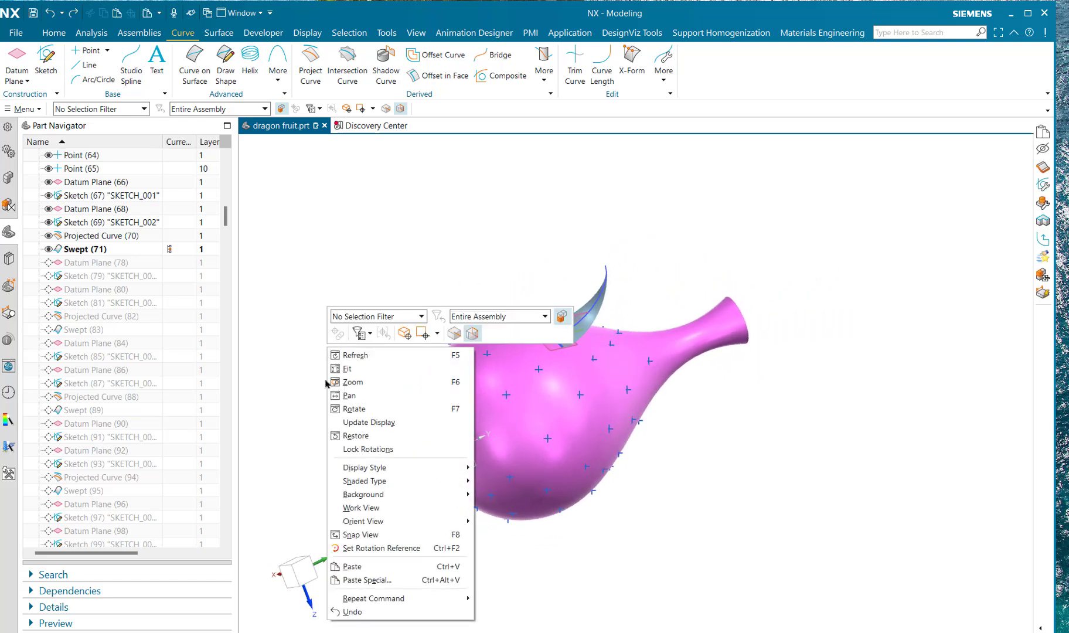
pyautogui.click(359, 567)
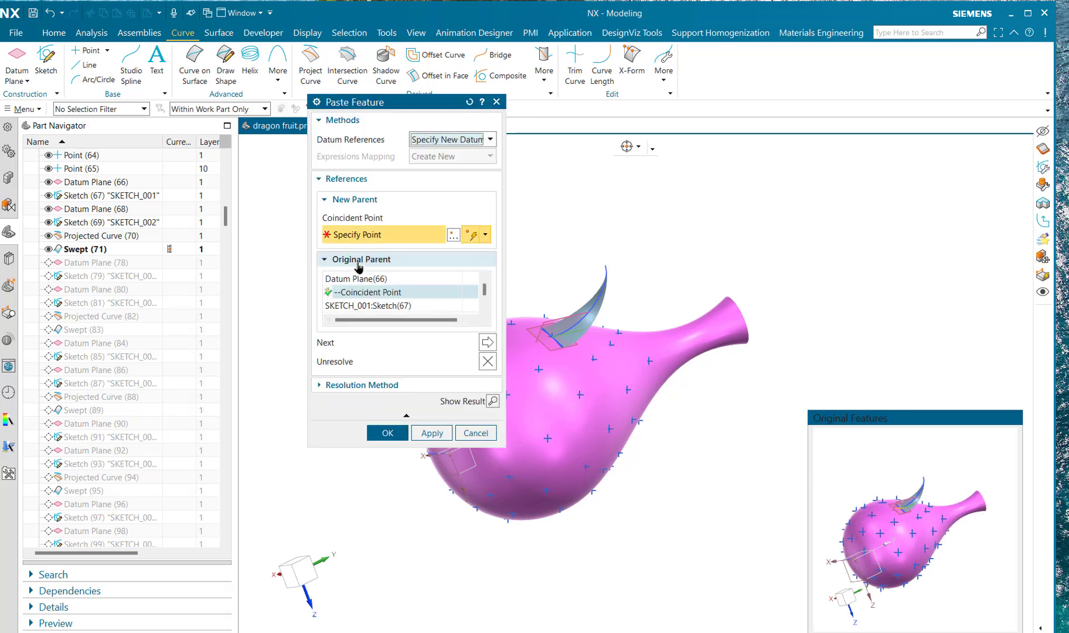
# Set the pasted datum plane's coincident point to another surface point on the body near the first petal.
pyautogui.scroll(5, 916, 520)
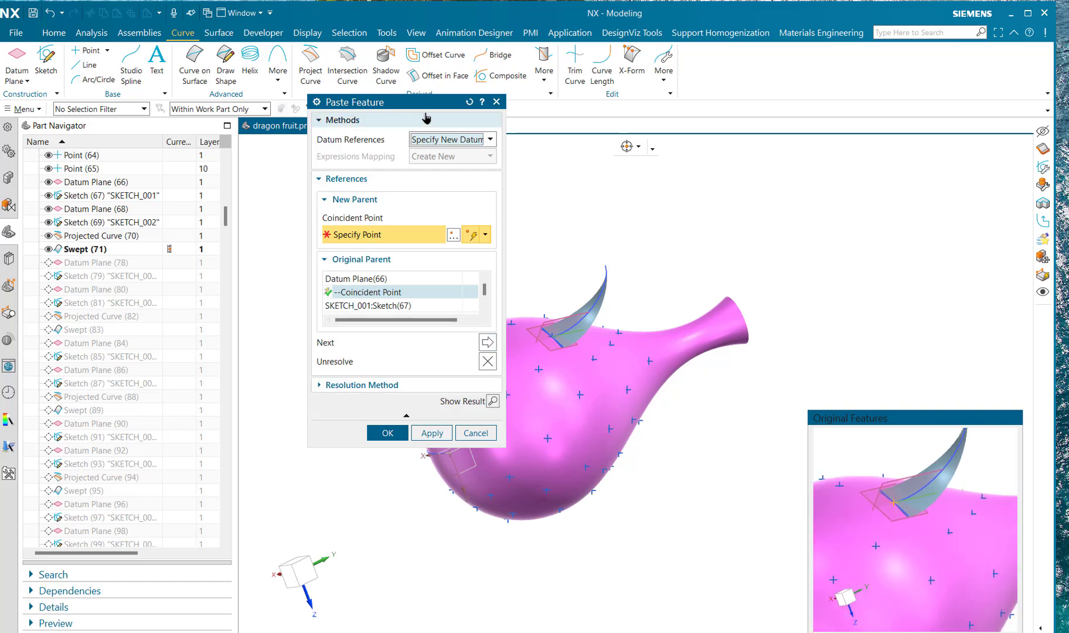
pyautogui.moveTo(424, 104); pyautogui.dragTo(283, 110)
pyautogui.scroll(-3, 610, 238)
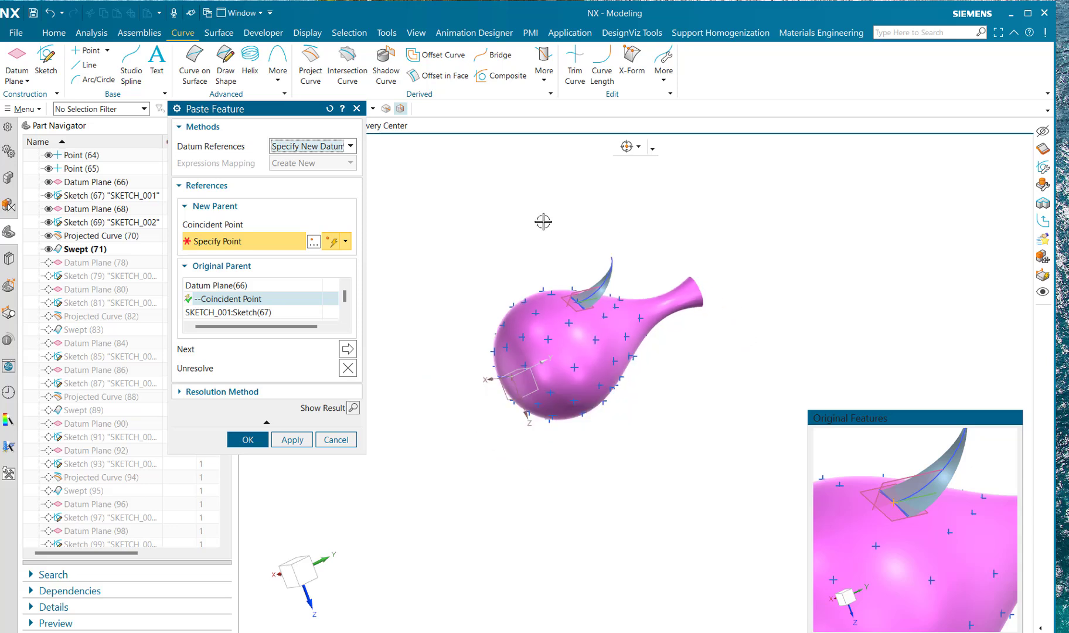
pyautogui.moveTo(544, 222); pyautogui.dragTo(554, 274, button='middle')
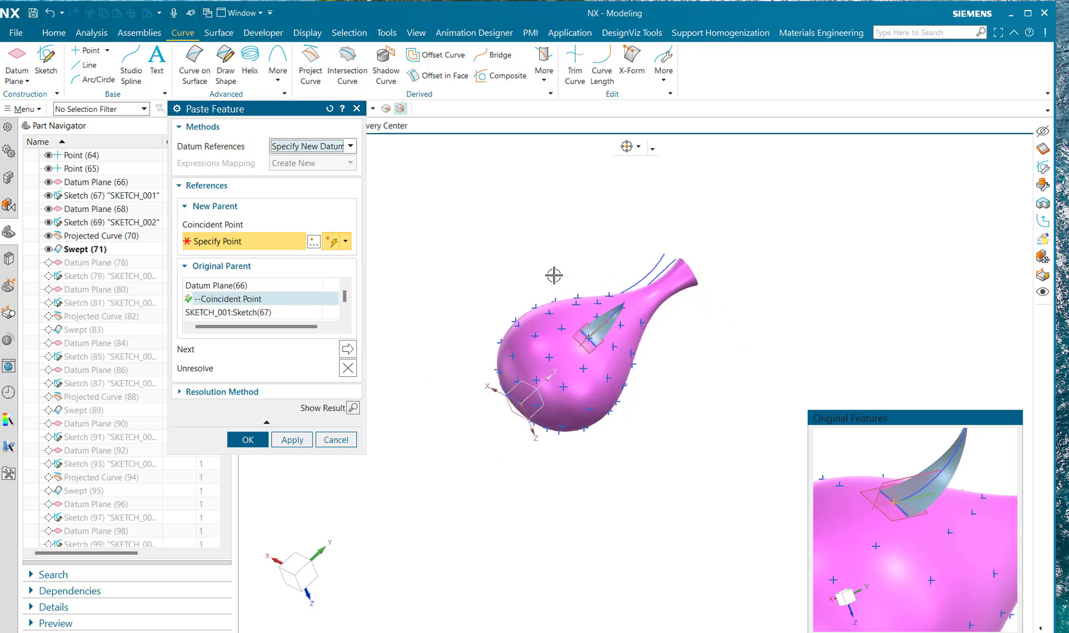
pyautogui.scroll(2, 551, 274)
pyautogui.scroll(1, 548, 273)
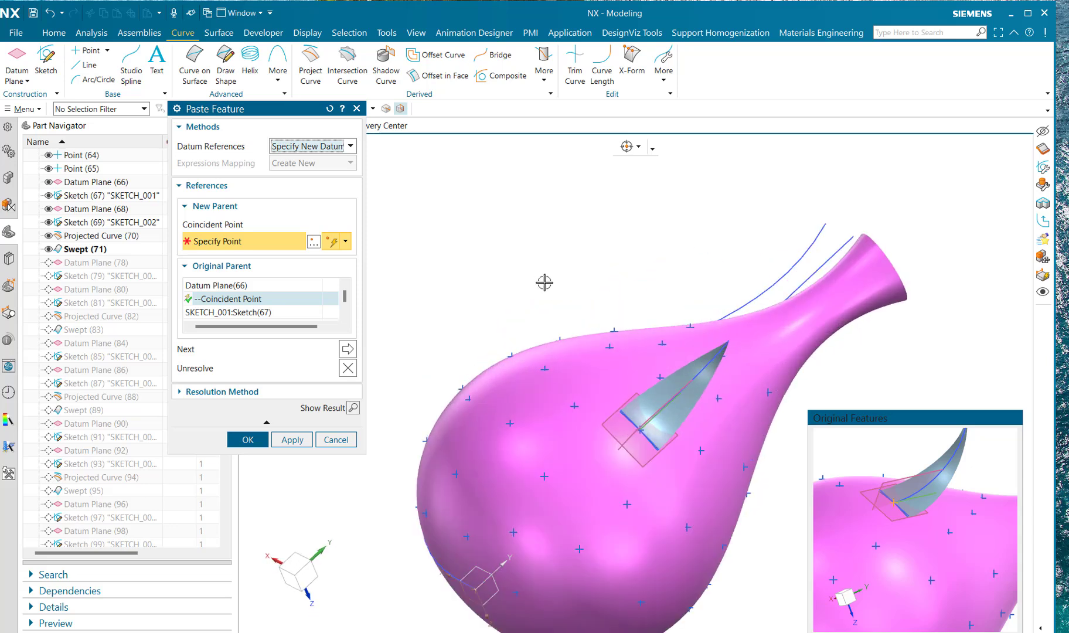
pyautogui.click(545, 369)
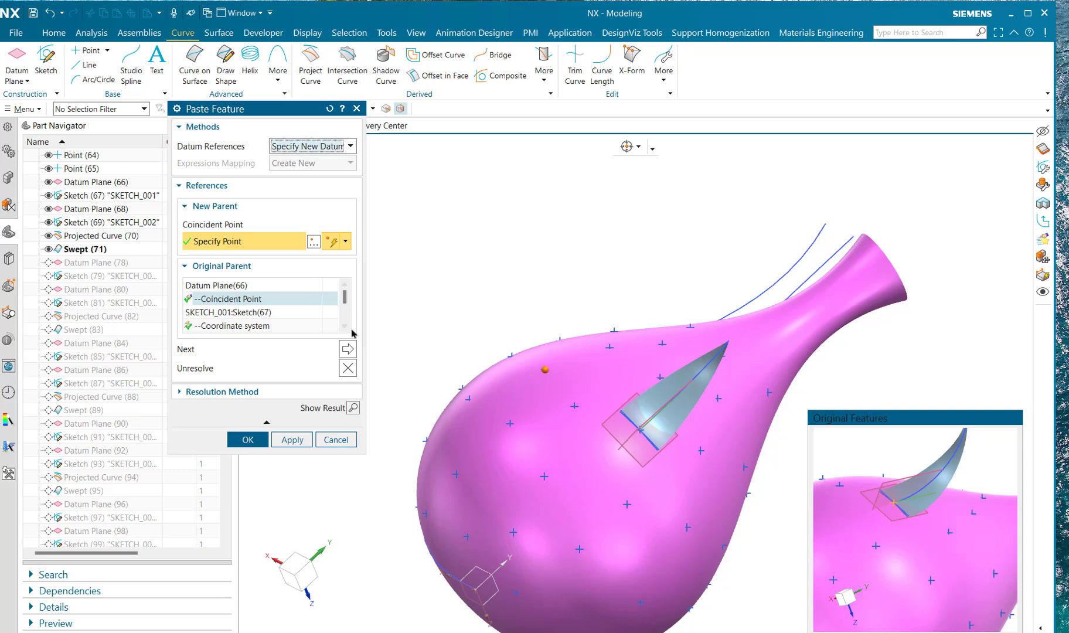
# Assign the datum Y axis as Sketch (67)'s first coordinate system reference, then review the axis and coincident point assignments.
pyautogui.moveTo(271, 452); pyautogui.dragTo(269, 520)
pyautogui.click(237, 313)
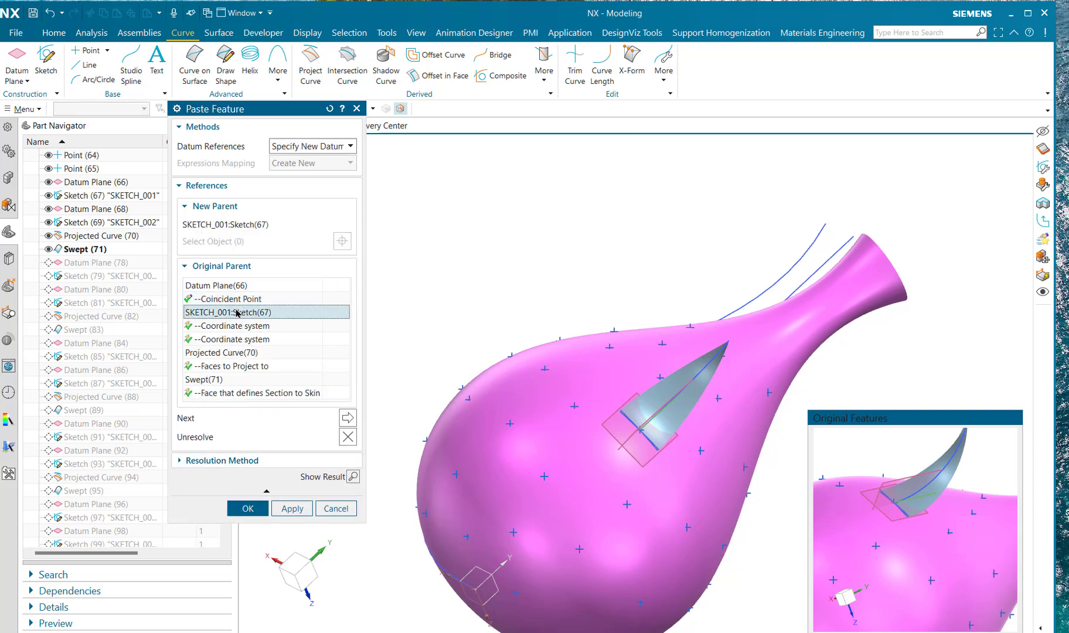
pyautogui.click(234, 327)
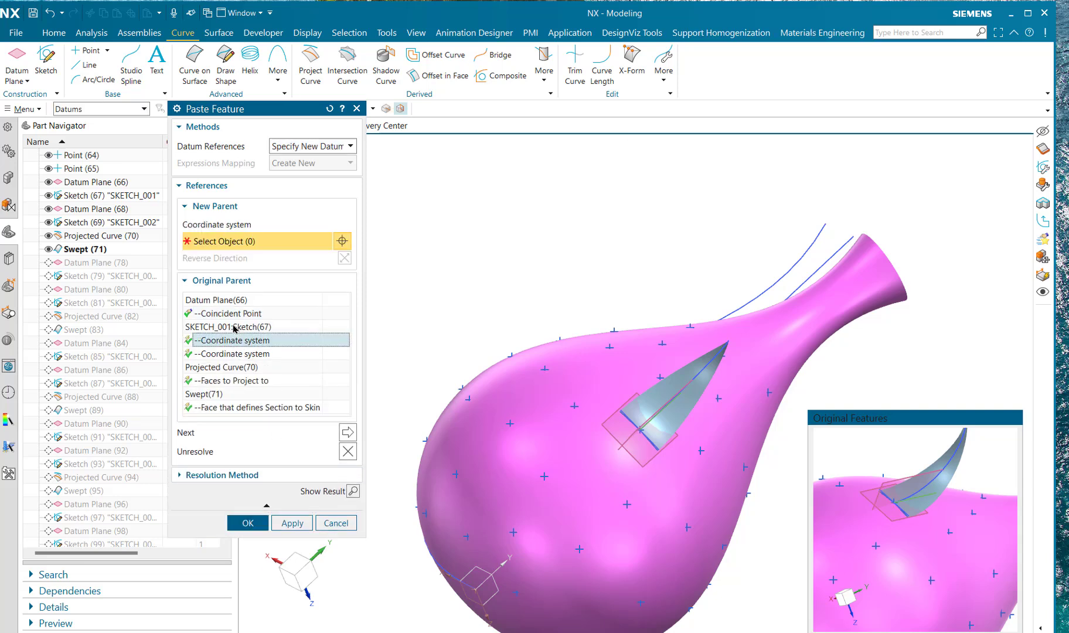
pyautogui.click(505, 557)
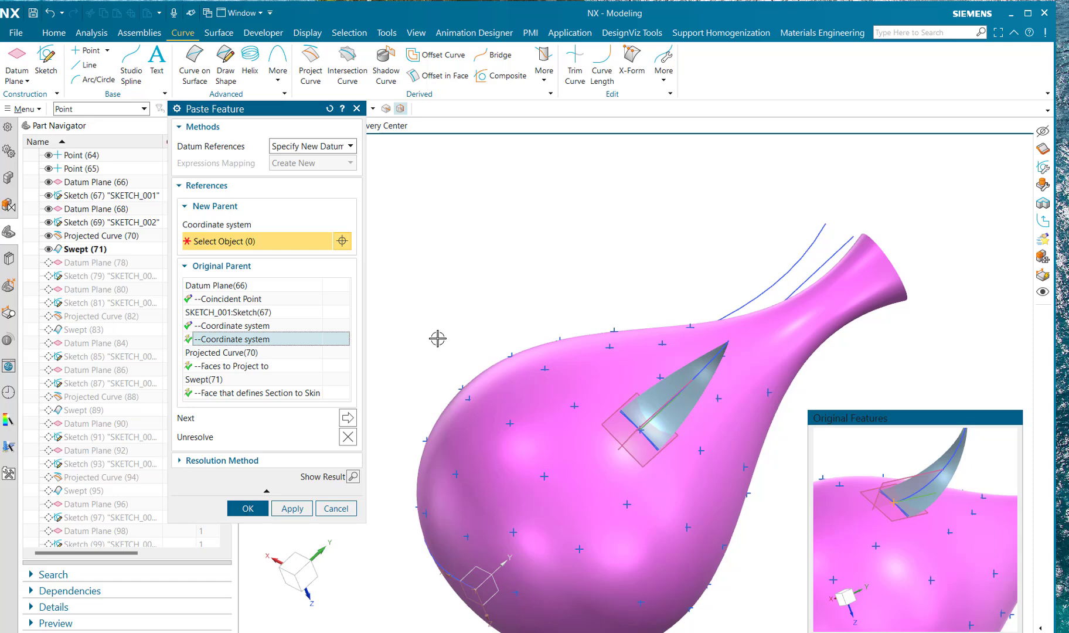
pyautogui.click(246, 327)
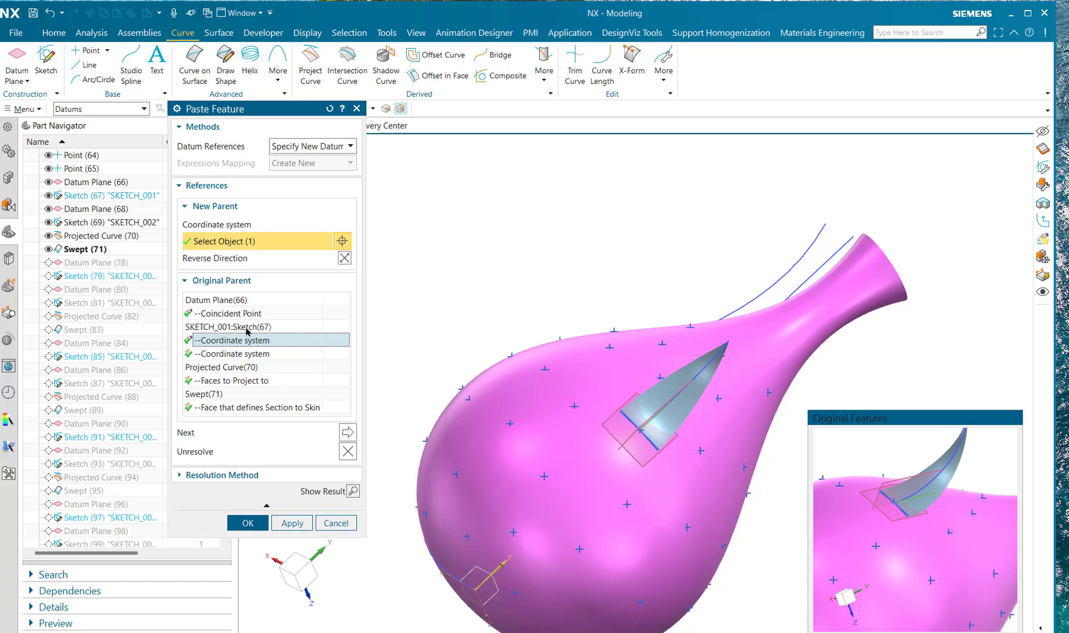
pyautogui.click(247, 313)
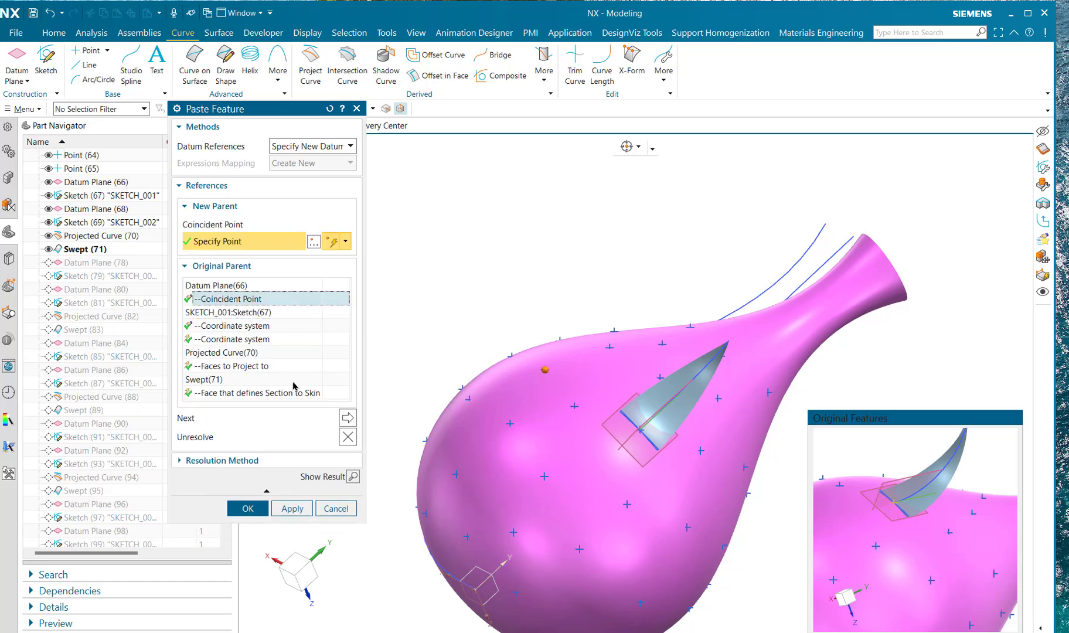
# Assign the same surface point as Sketch (67)'s second coordinate system reference, check the body face for projection, and create the pasted petal.
pyautogui.click(249, 340)
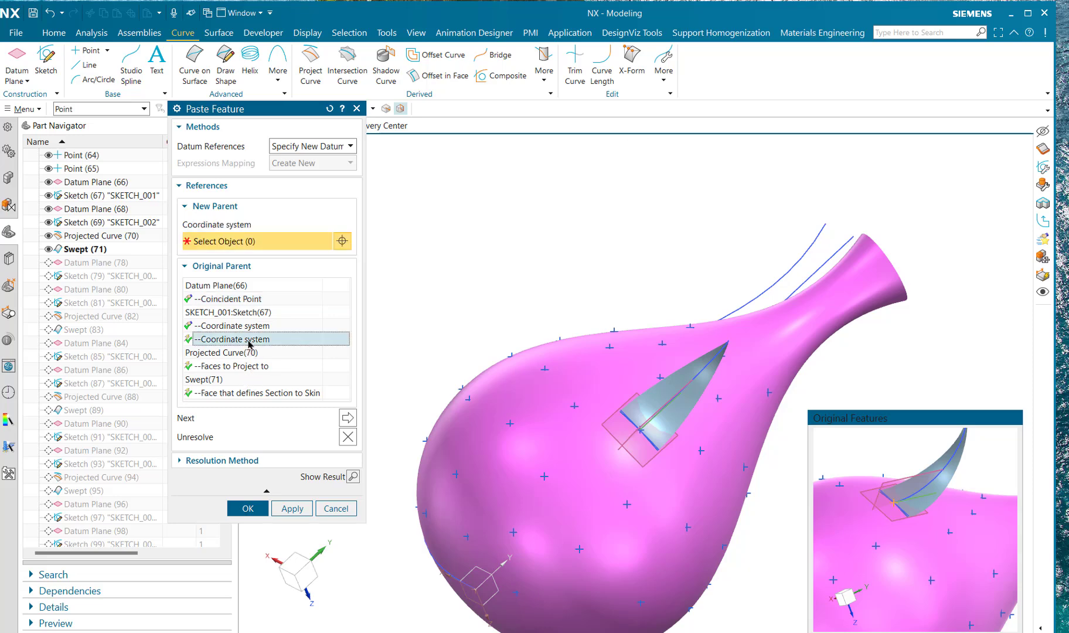
pyautogui.click(545, 369)
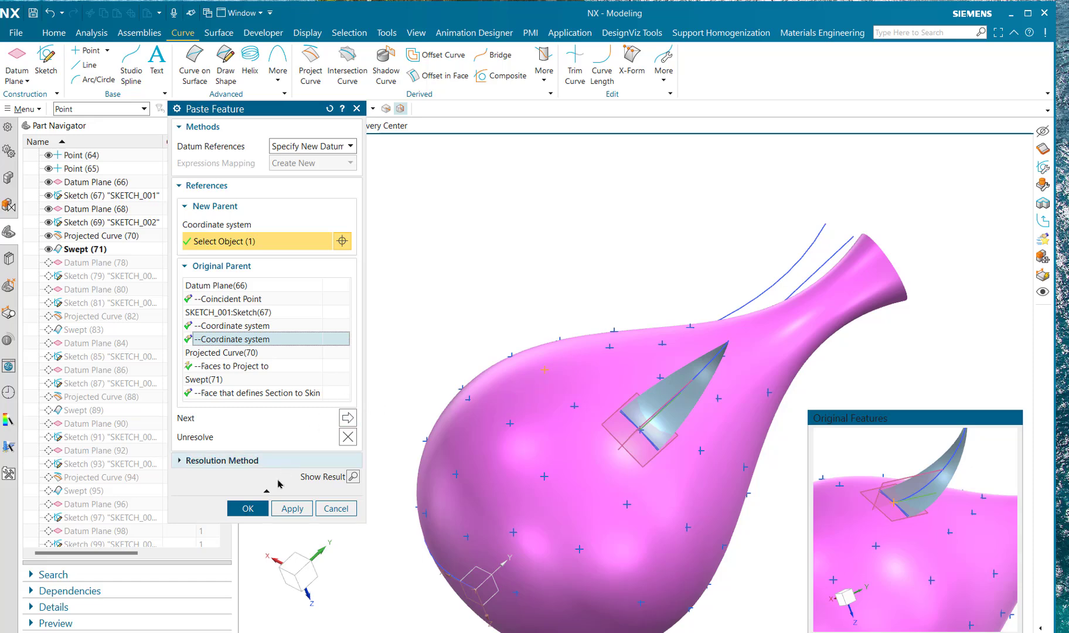
pyautogui.click(255, 368)
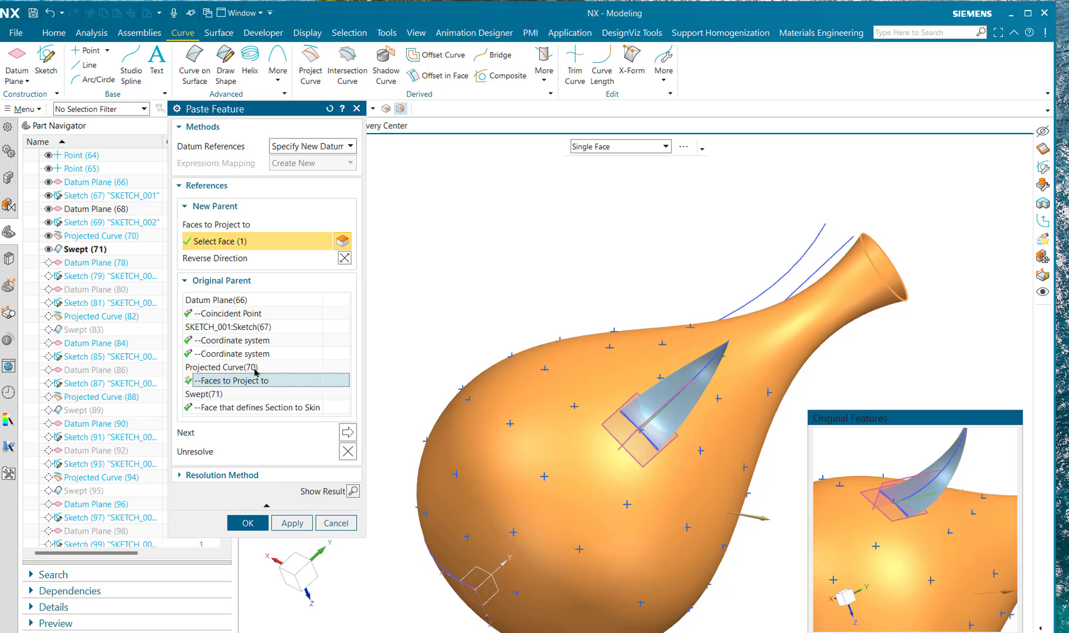
pyautogui.click(224, 396)
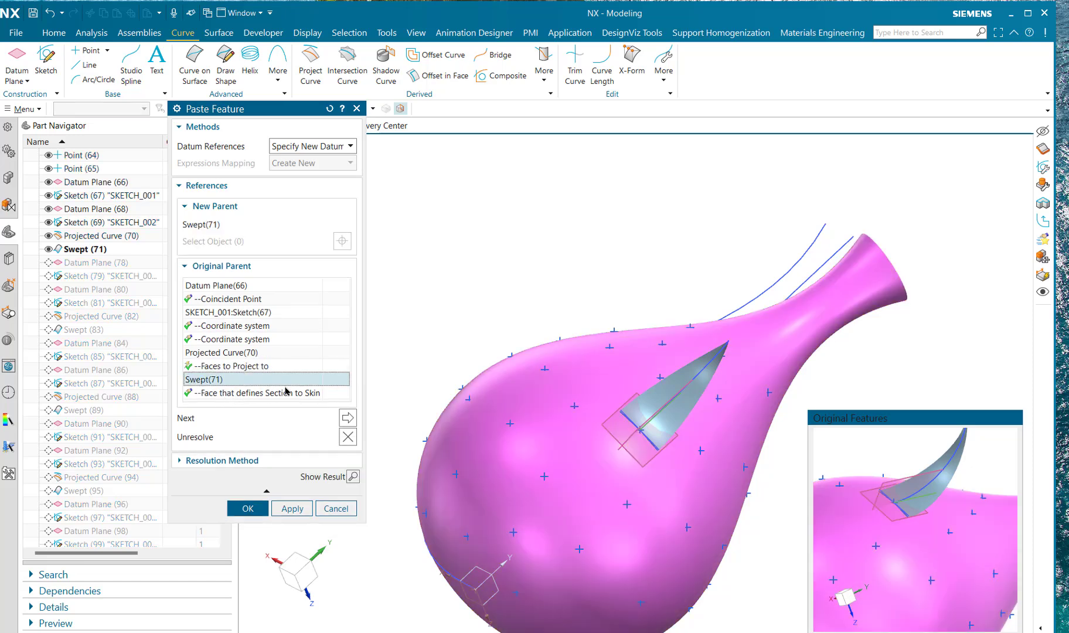
pyautogui.click(247, 509)
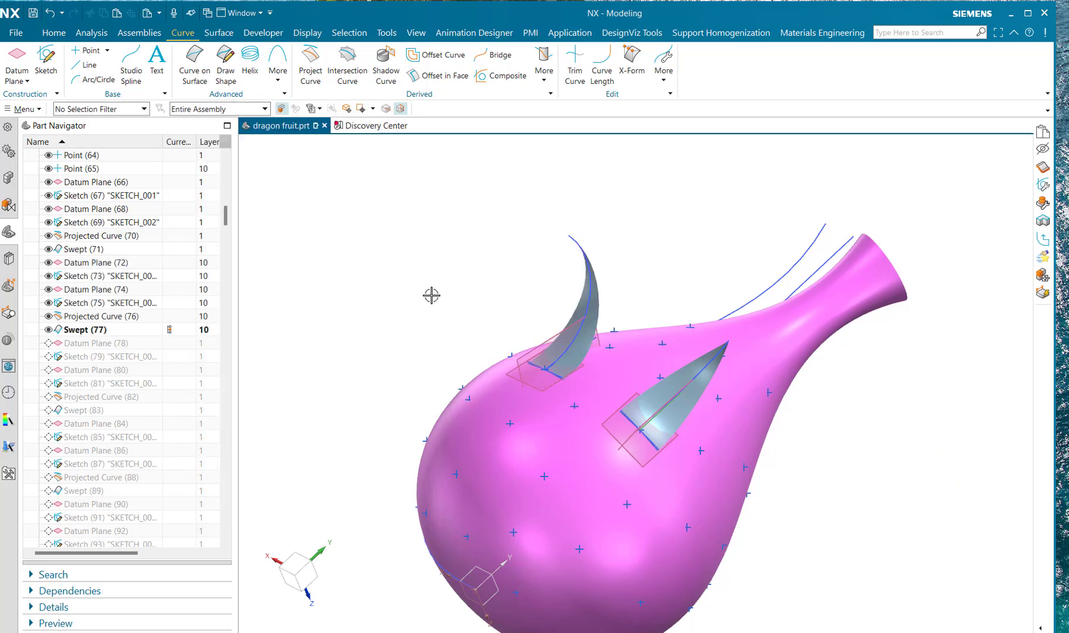
# View the pasted petal beside the original from several sides, then undo the paste.
pyautogui.moveTo(432, 293); pyautogui.dragTo(480, 384, button='middle')
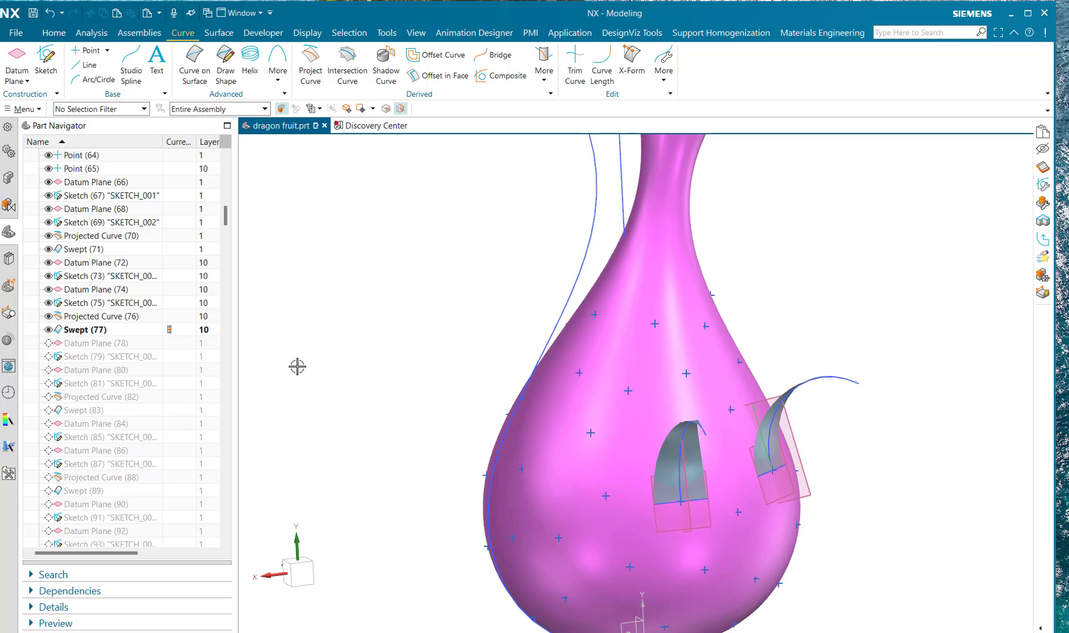
pyautogui.moveTo(296, 365); pyautogui.dragTo(237, 271, button='middle')
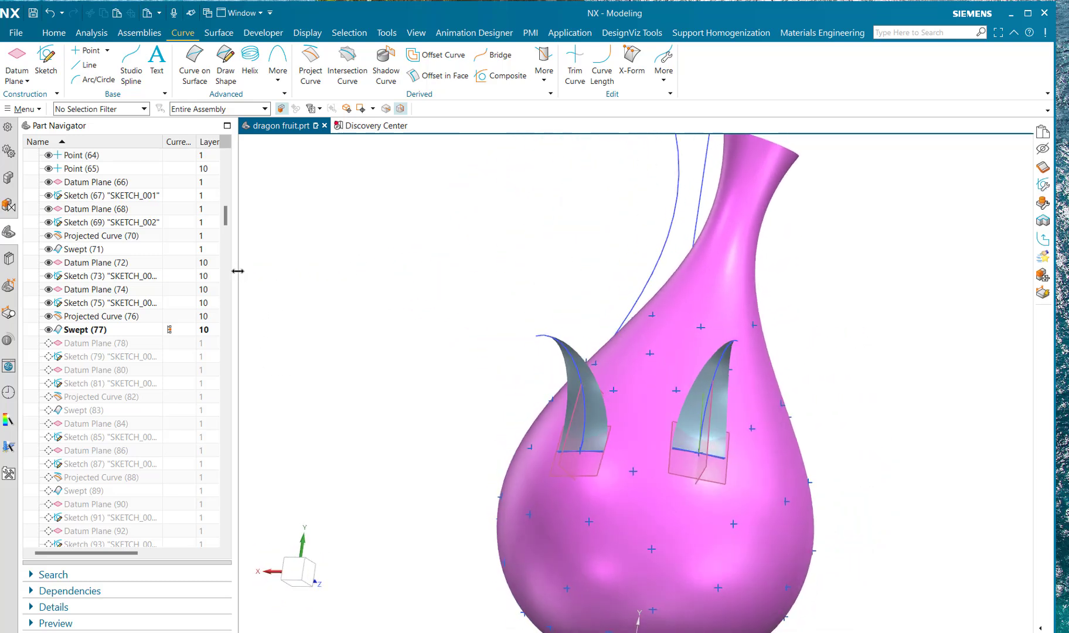
pyautogui.hotkey('ctrl', 'z')
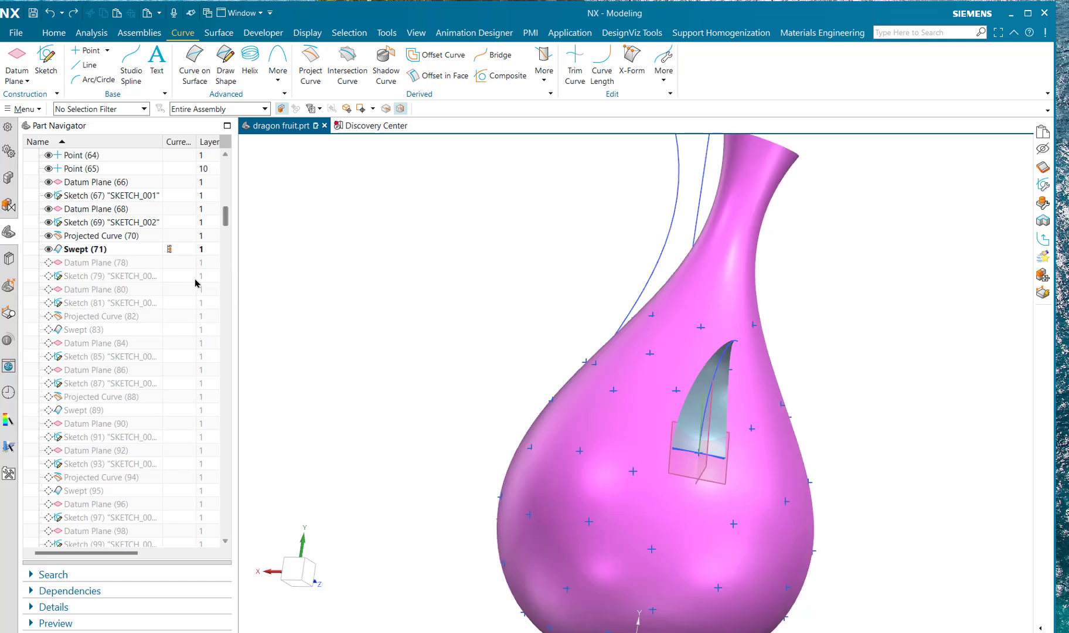
# Advance the current feature one at a time from Datum Plane (78) to Swept (83) to rebuild the next petal.
pyautogui.click(178, 265)
pyautogui.click(175, 279)
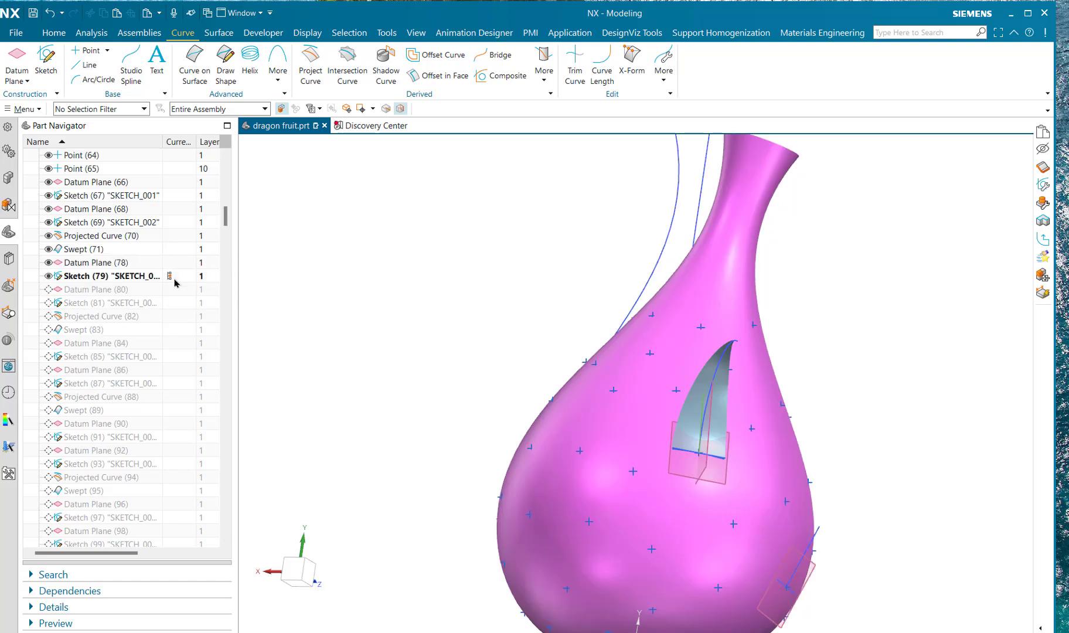
pyautogui.click(174, 291)
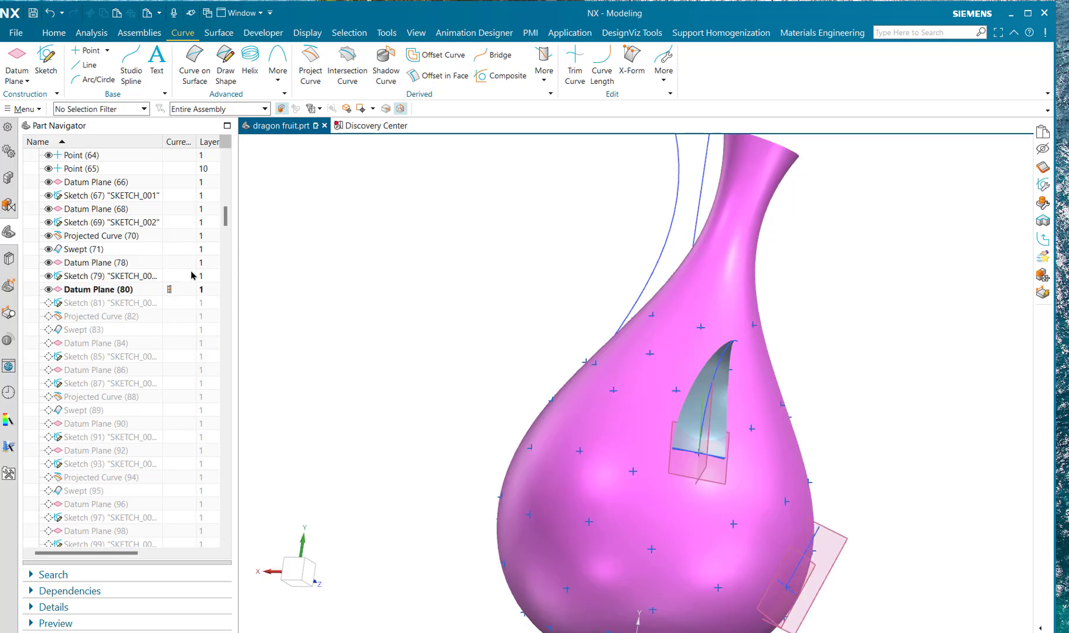
pyautogui.click(178, 303)
pyautogui.click(176, 316)
pyautogui.click(172, 330)
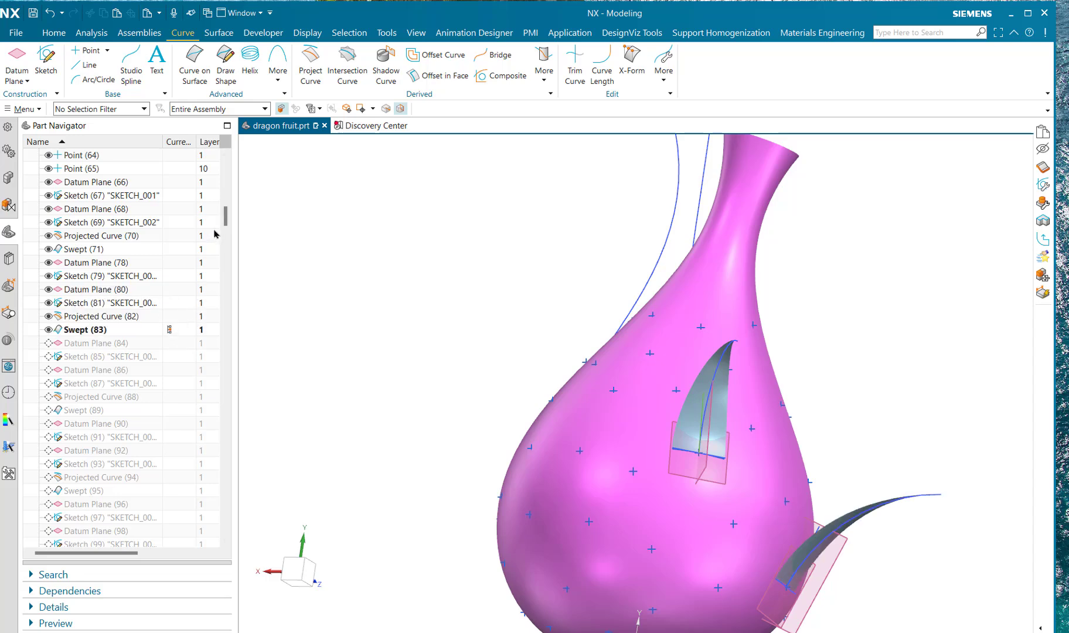
# Make Swept (473) the current feature and view all the swept petals around the body.
pyautogui.moveTo(227, 224); pyautogui.dragTo(217, 480)
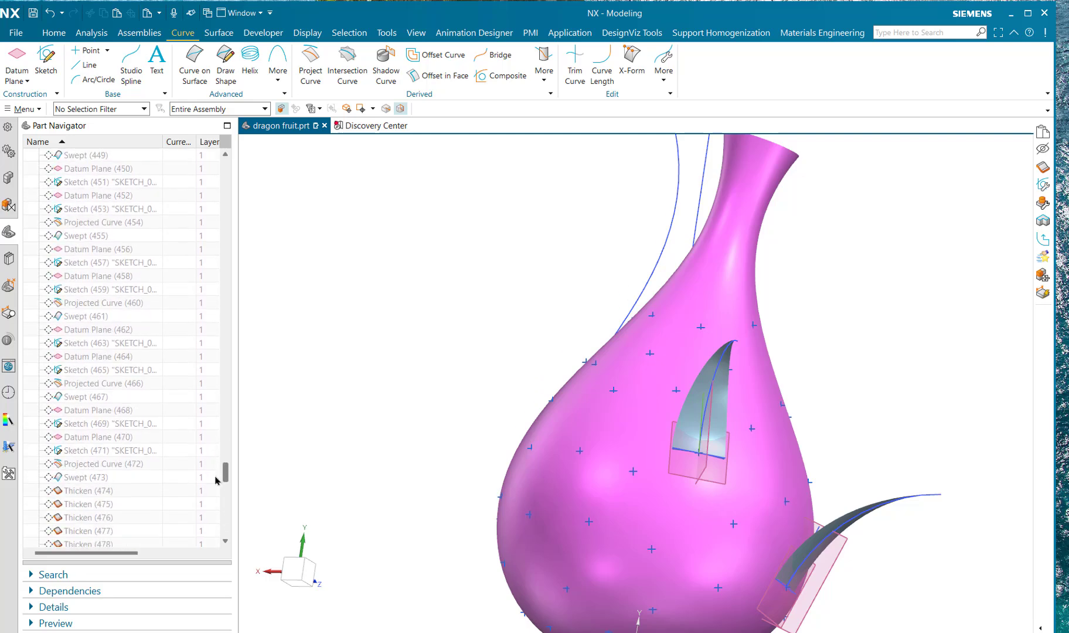
pyautogui.click(177, 479)
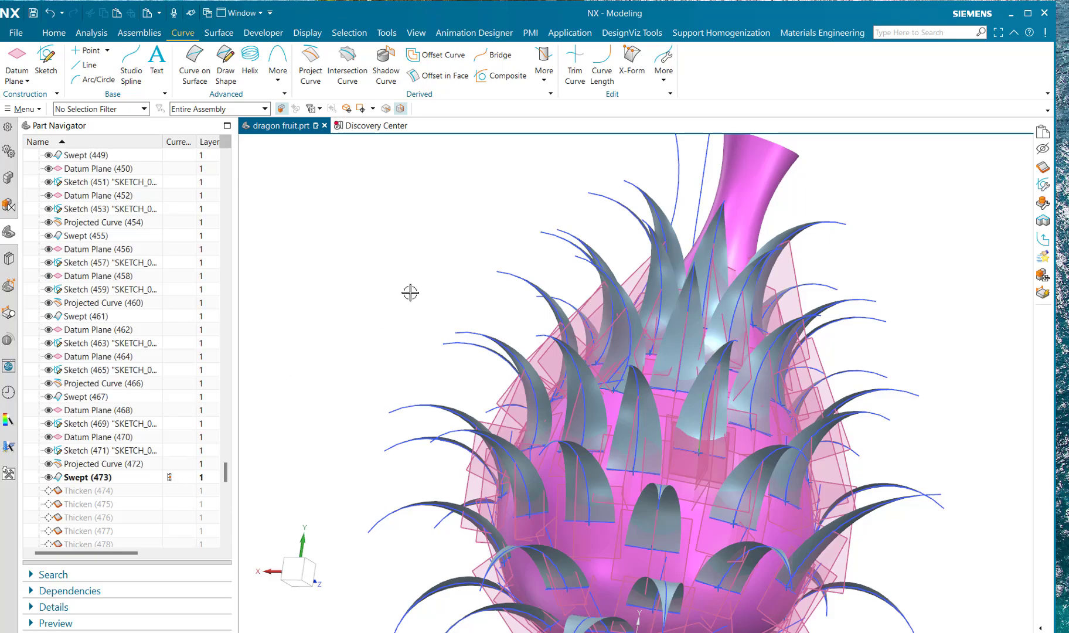
pyautogui.moveTo(867, 397); pyautogui.dragTo(440, 345, button='middle')
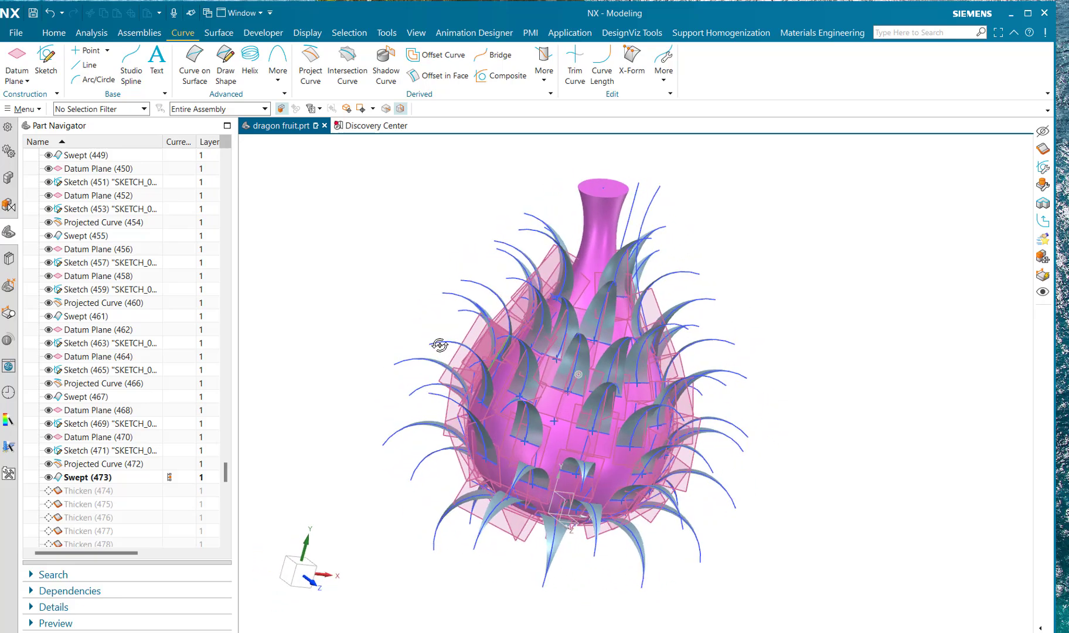
# Advance the current feature from Thicken (474) through Thicken (477), then make Thicken (533) current.
pyautogui.click(173, 492)
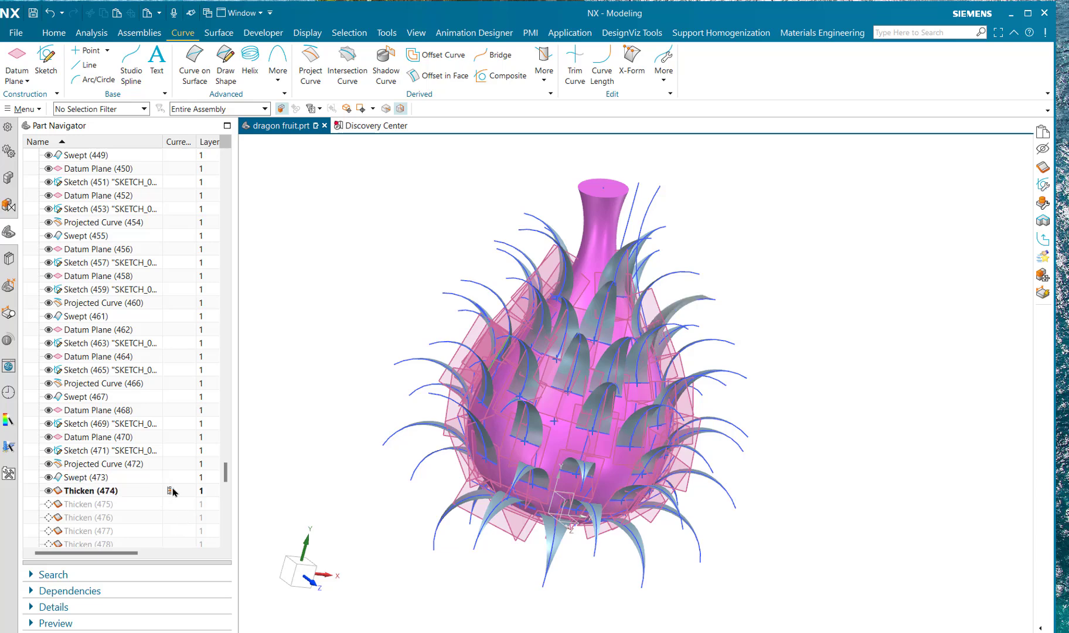
pyautogui.click(173, 506)
pyautogui.click(173, 518)
pyautogui.click(173, 532)
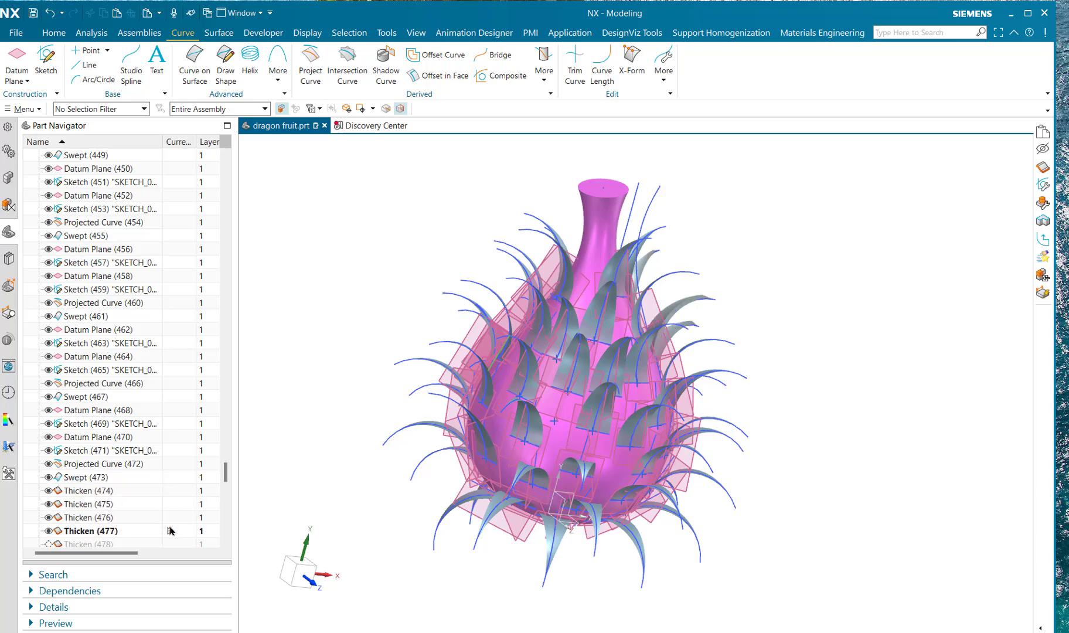
pyautogui.moveTo(227, 474); pyautogui.dragTo(226, 516)
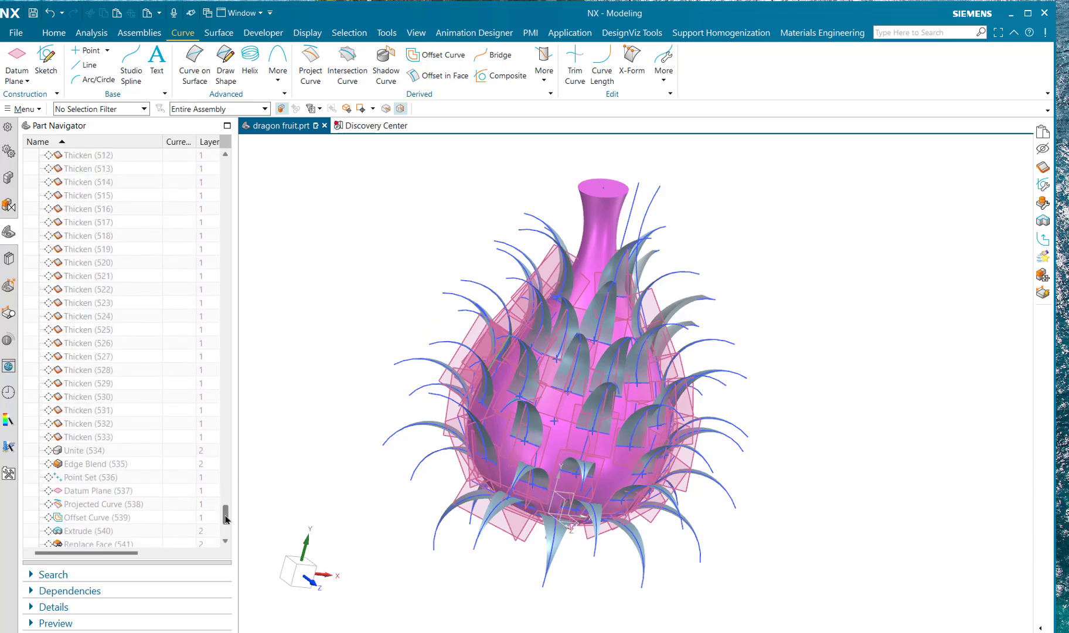
pyautogui.click(179, 439)
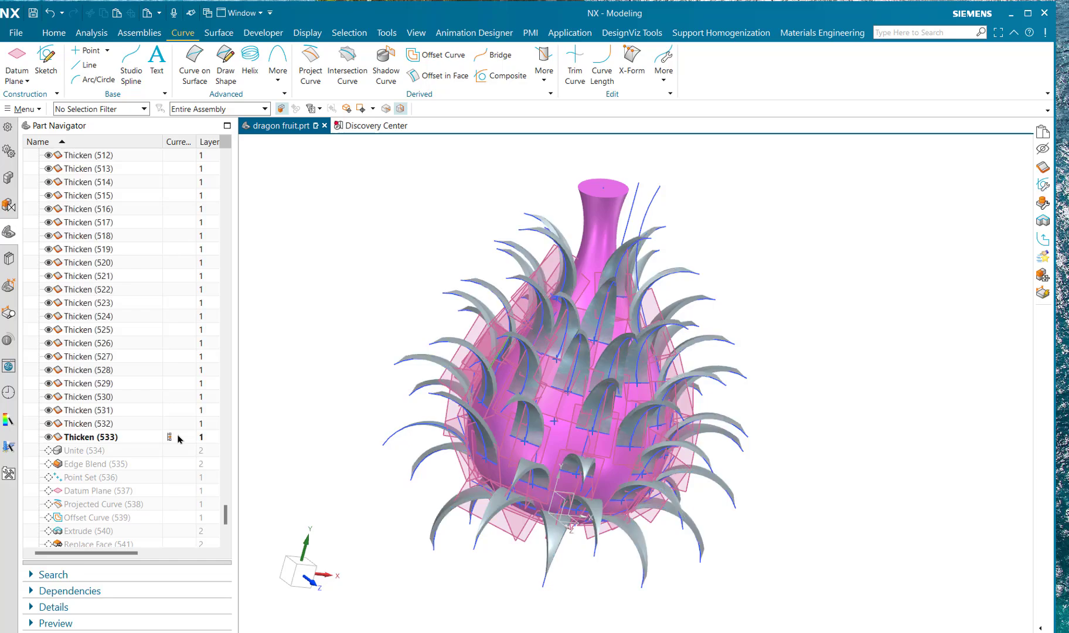
# Examine the thickened petals from several sides and make Unite (534) the current feature.
pyautogui.scroll(5, 762, 398)
pyautogui.moveTo(781, 415); pyautogui.dragTo(572, 470, button='middle')
pyautogui.scroll(-5, 571, 470)
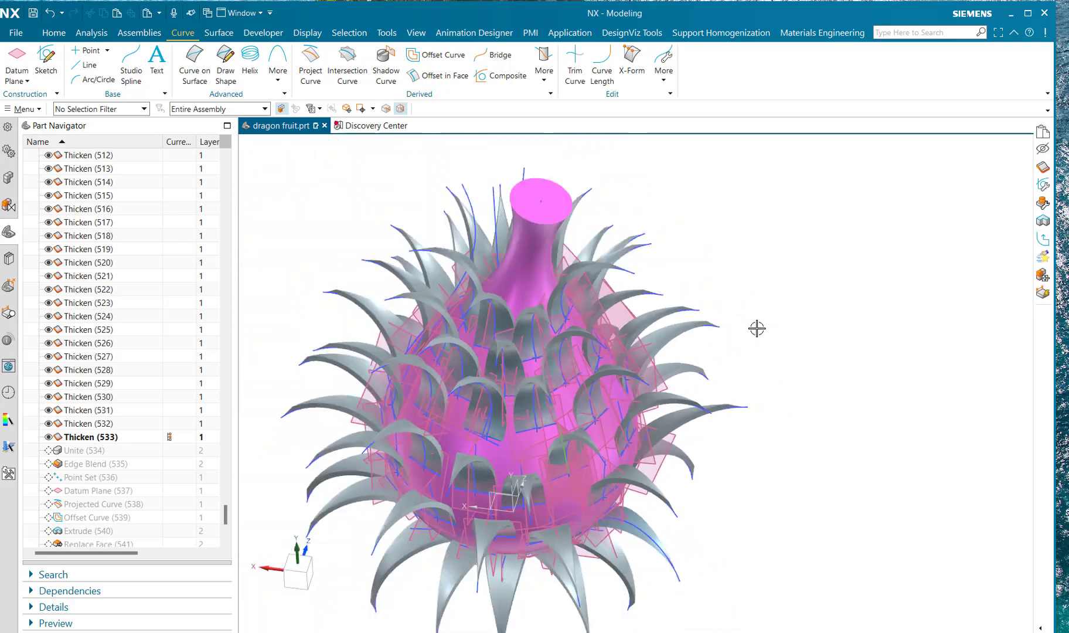
pyautogui.moveTo(757, 328)
pyautogui.mouseDown(button='middle')
pyautogui.moveTo(734, 308)
pyautogui.moveTo(757, 308)
pyautogui.mouseUp(button='middle')
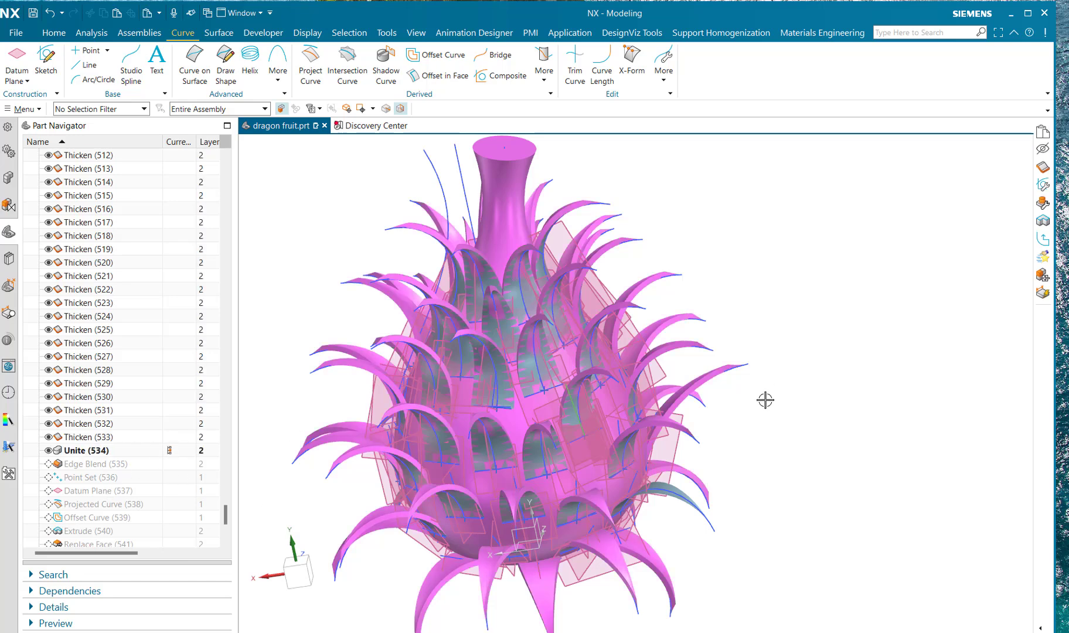
# Make Edge Blend (535) the current feature and examine the blended petal tips up close.
pyautogui.moveTo(774, 435)
pyautogui.mouseDown(button='middle')
pyautogui.moveTo(778, 444)
pyautogui.moveTo(787, 435)
pyautogui.mouseUp(button='middle')
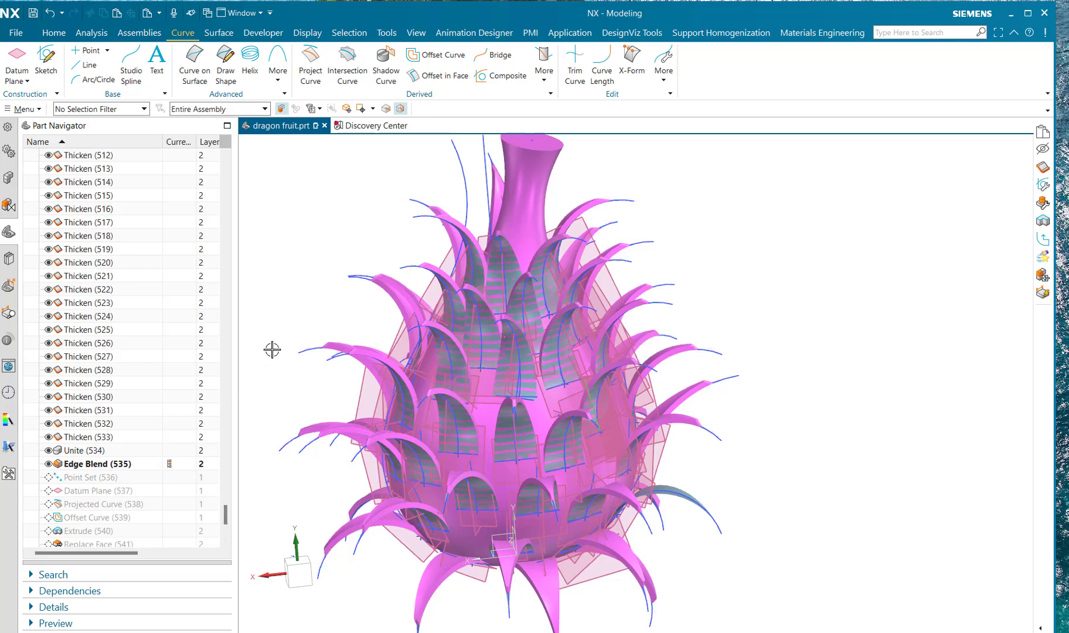
pyautogui.scroll(10, 334, 330)
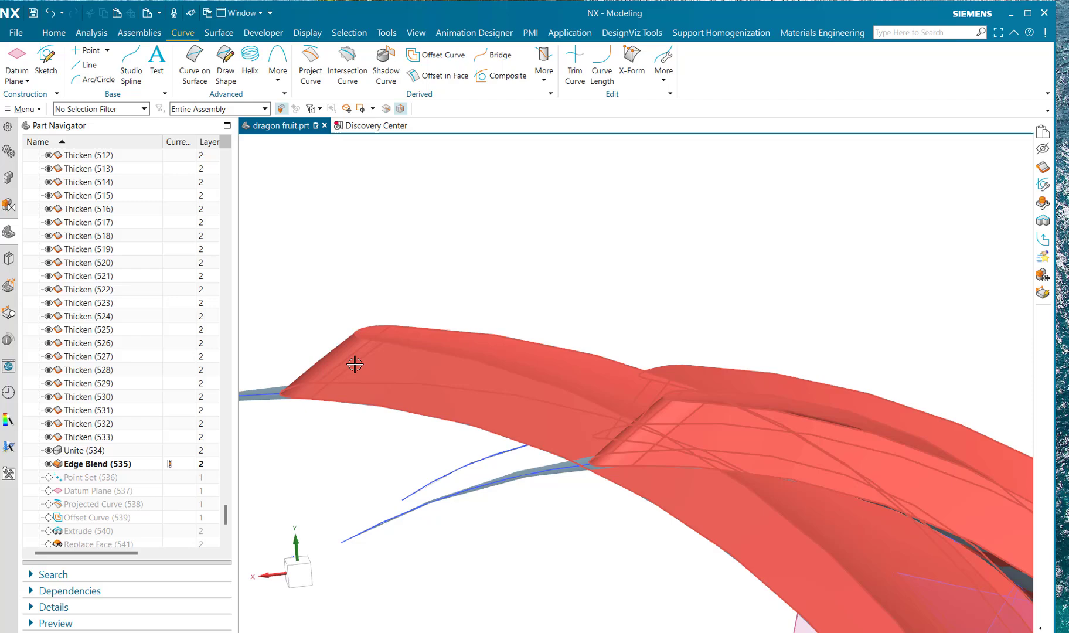
pyautogui.scroll(-10, 351, 364)
pyautogui.scroll(-2, 205, 474)
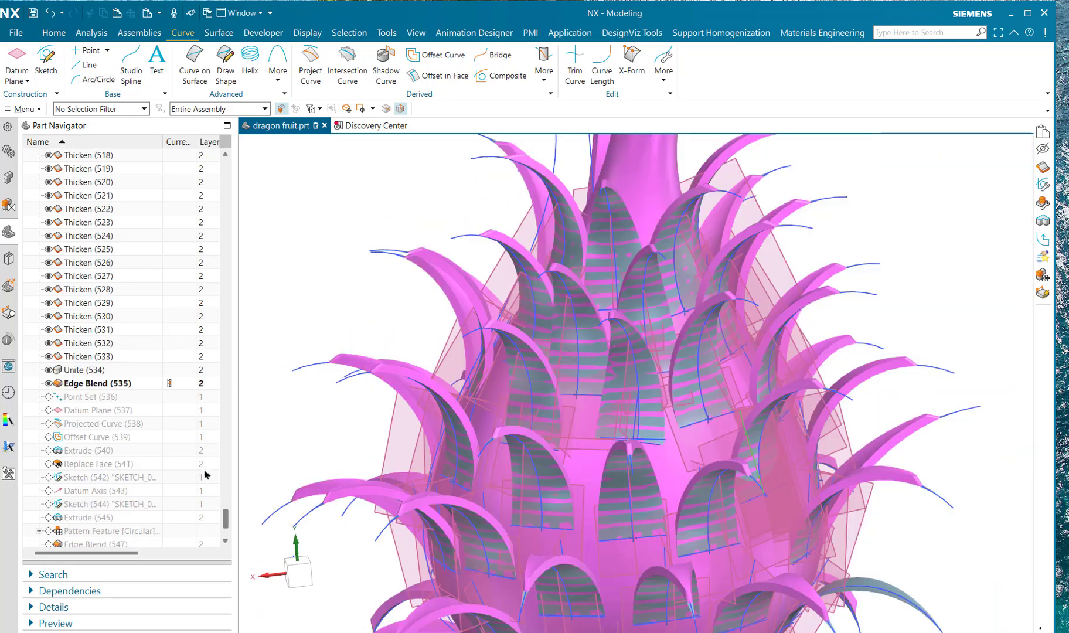
# Advance the current feature through Point Set (536) and Datum Plane (537) to Projected Curve (538) and view the neck's end face.
pyautogui.click(175, 401)
pyautogui.click(173, 414)
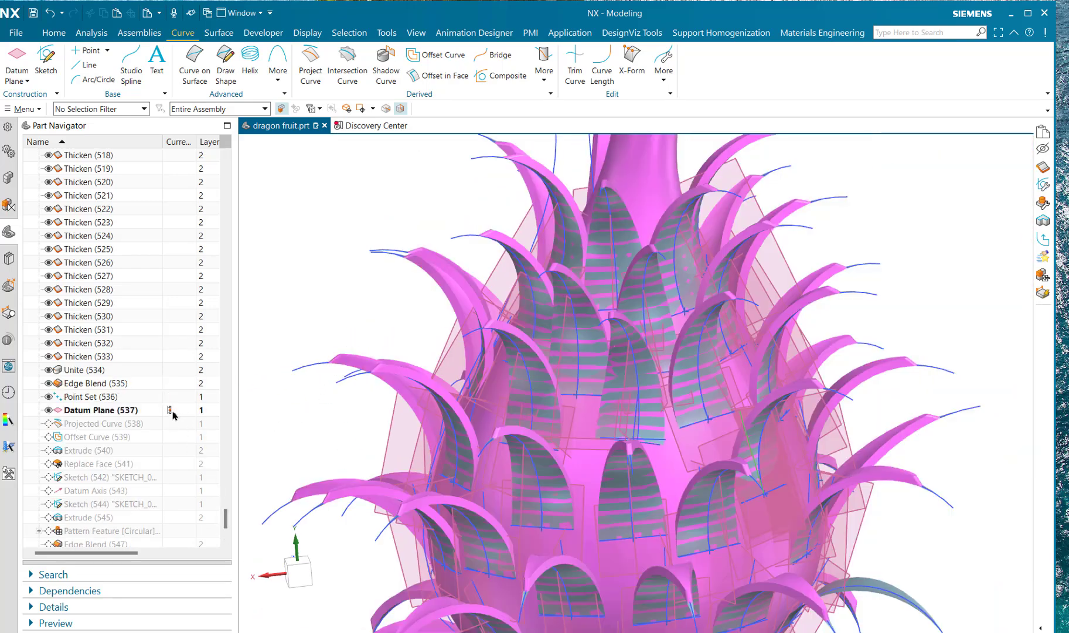
pyautogui.click(172, 424)
pyautogui.scroll(-4, 561, 450)
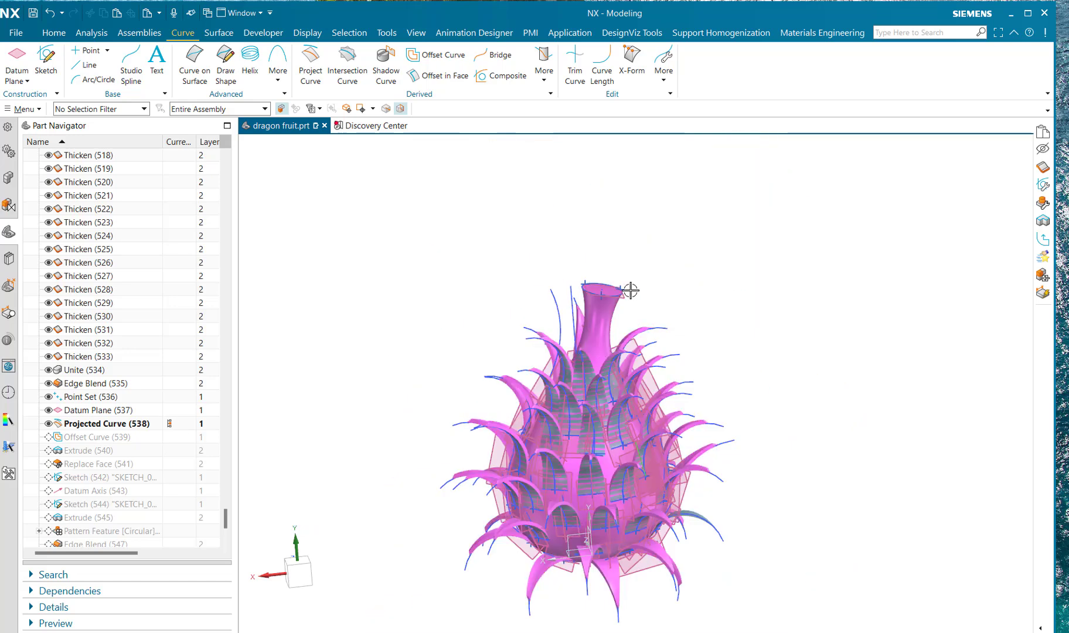
pyautogui.scroll(3, 630, 283)
pyautogui.scroll(1, 623, 297)
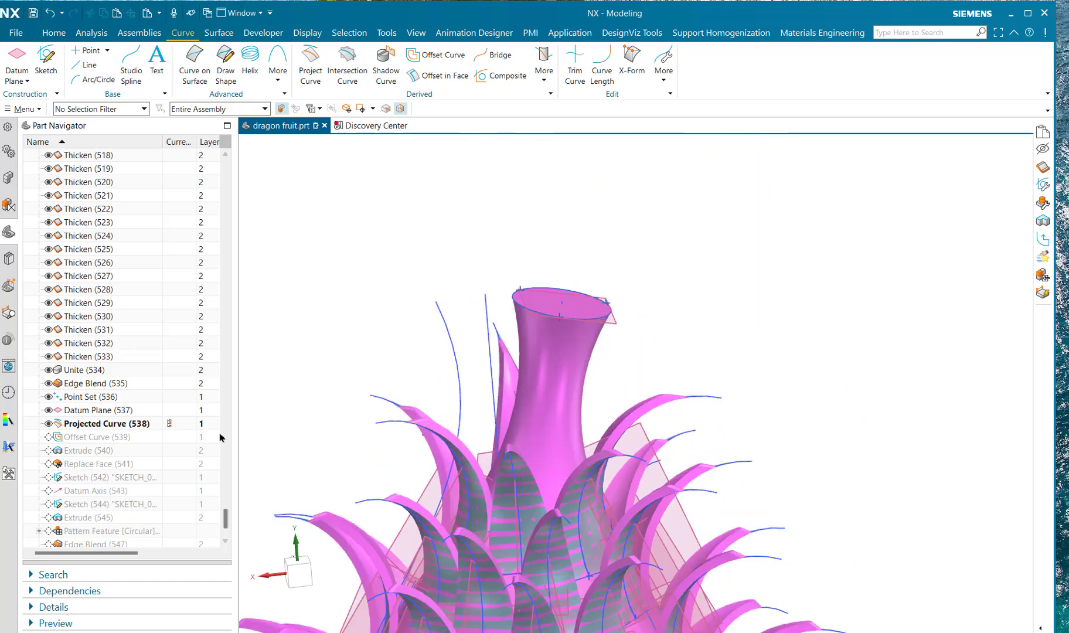
# Advance the current feature through Offset Curve (539) and Extrude (540) to Replace Face (541) and inspect the hollowed neck.
pyautogui.click(173, 438)
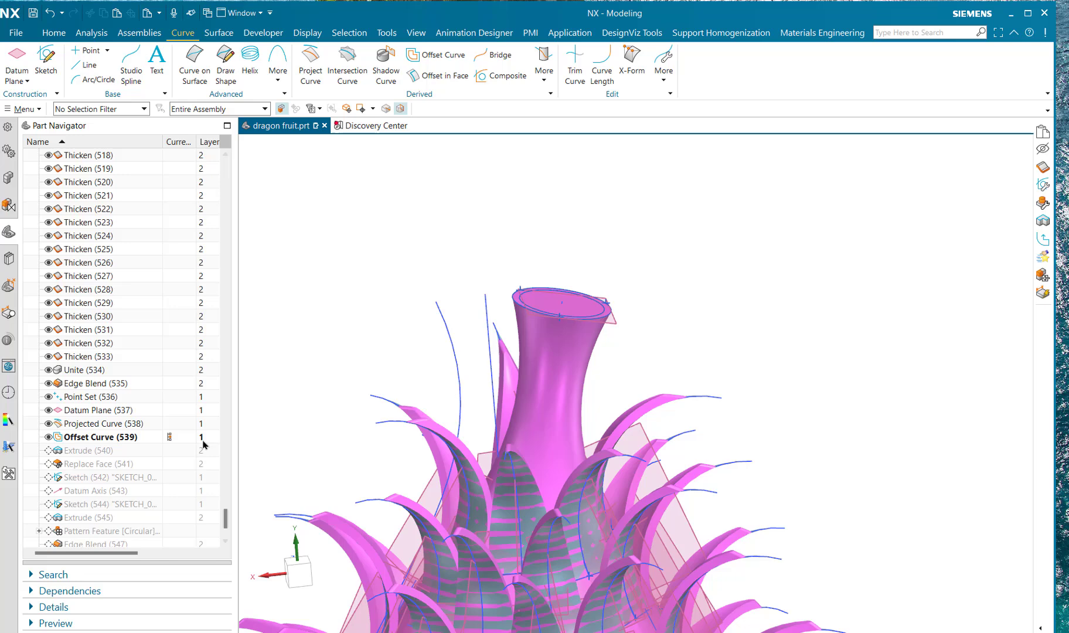
pyautogui.click(170, 451)
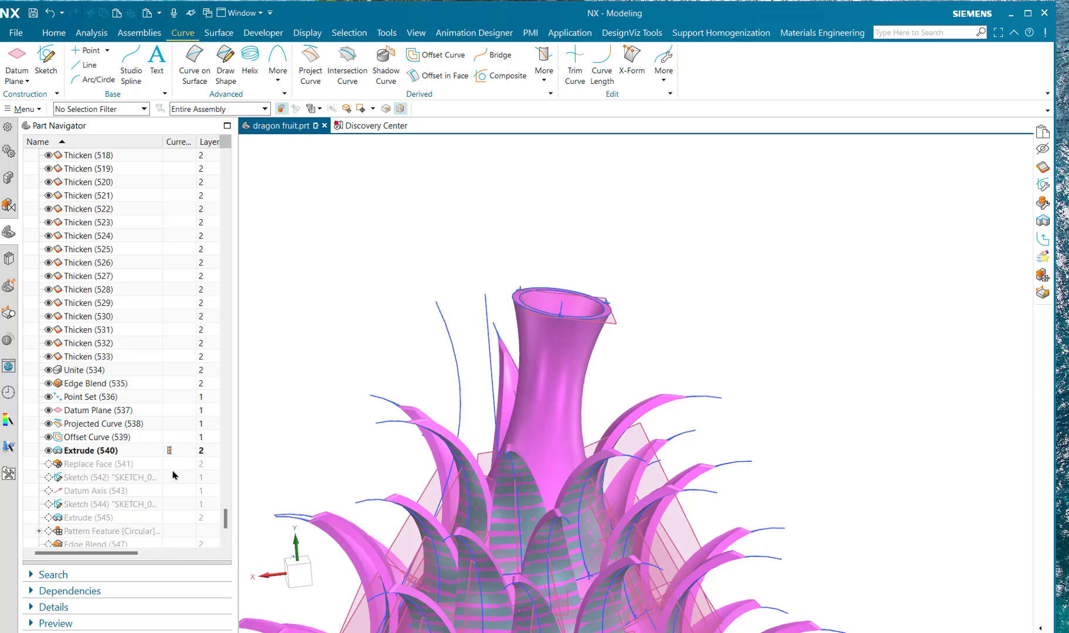
pyautogui.click(172, 466)
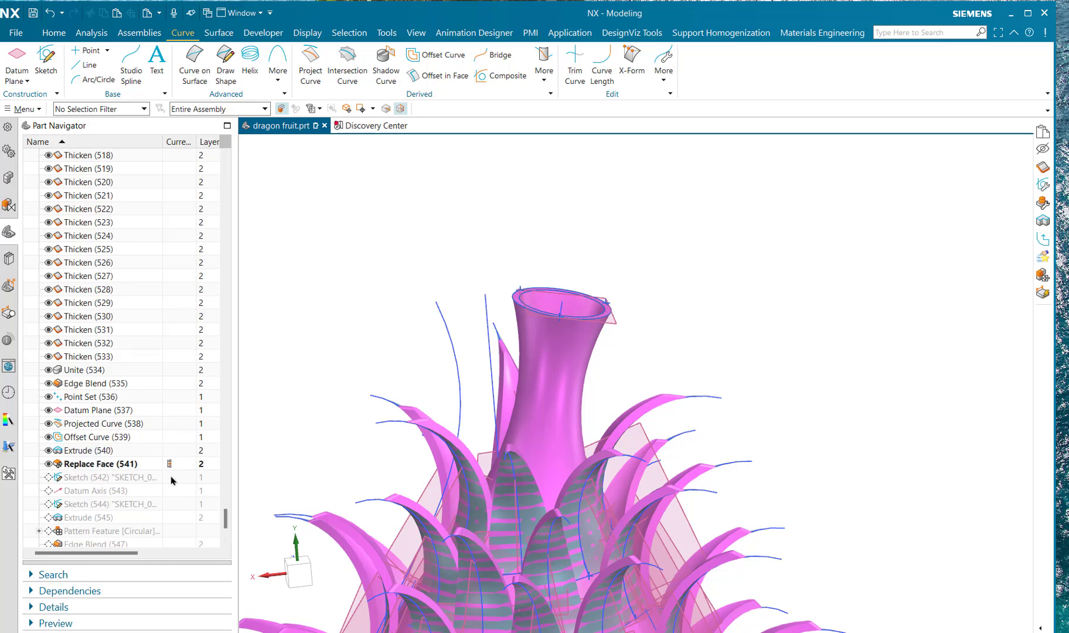
pyautogui.moveTo(590, 348); pyautogui.dragTo(568, 367, button='middle')
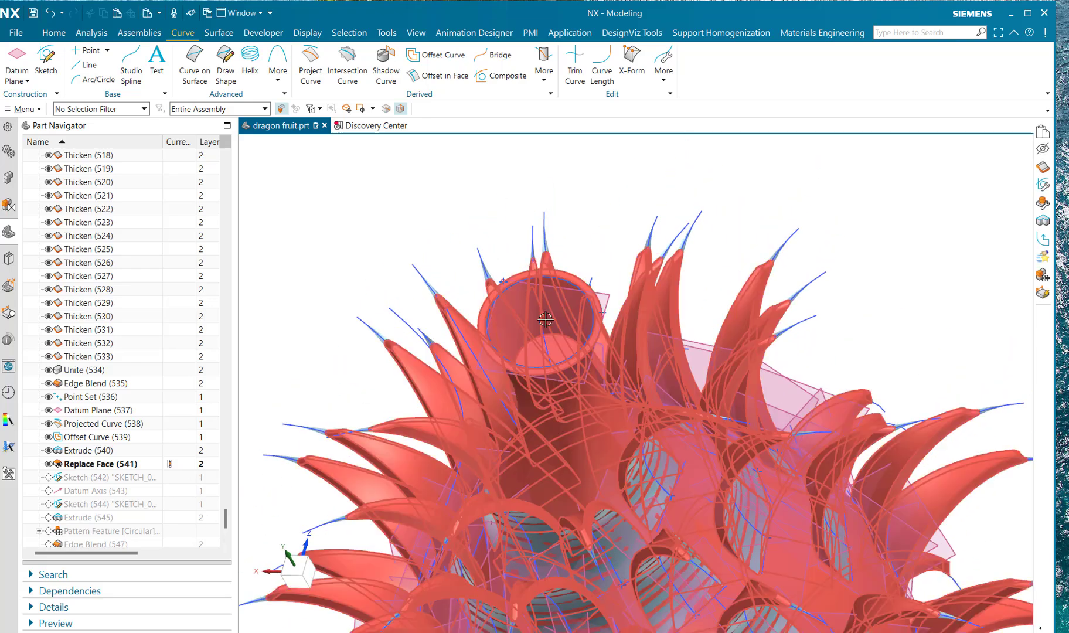
pyautogui.scroll(4, 489, 305)
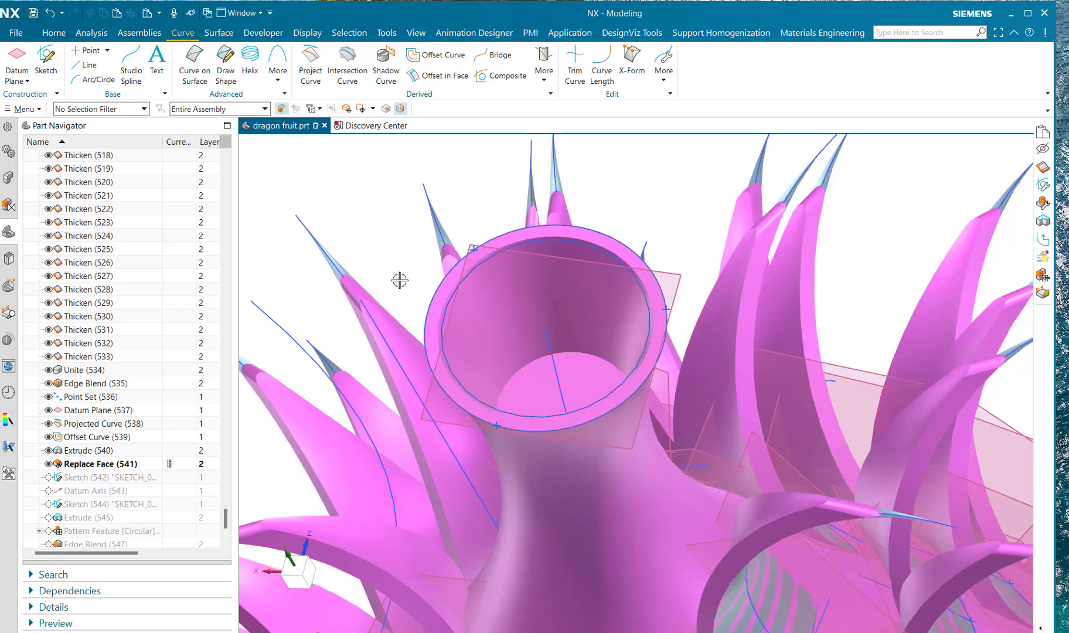
pyautogui.moveTo(400, 280); pyautogui.dragTo(401, 260, button='middle')
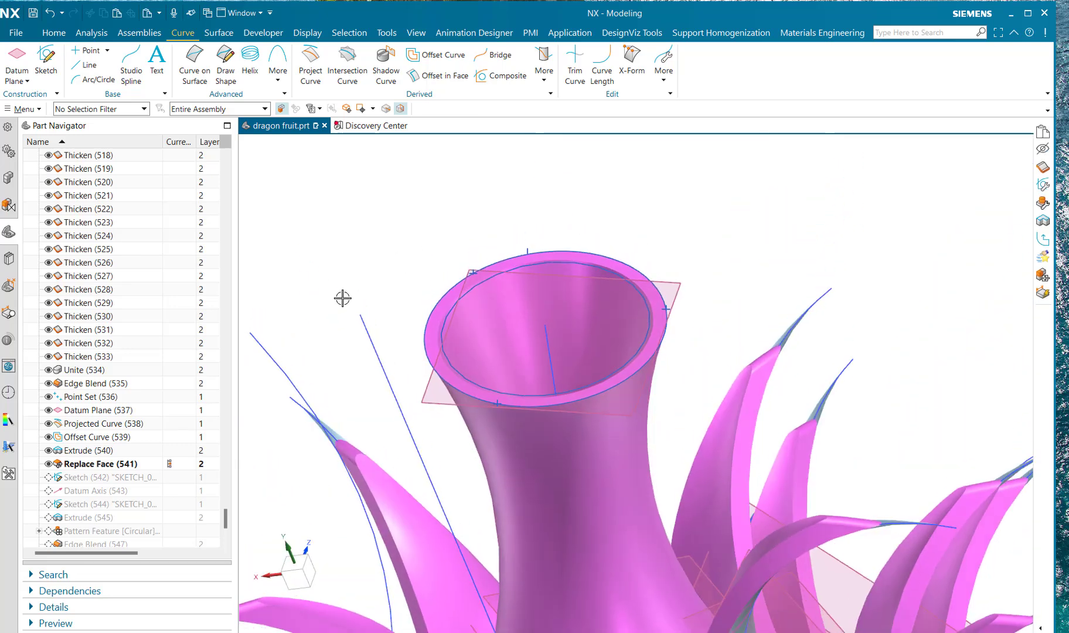
# Make Extrude (545) current, advance to the circular Pattern Feature, and view the pointed cuts around the neck's rim.
pyautogui.moveTo(226, 520); pyautogui.dragTo(226, 543)
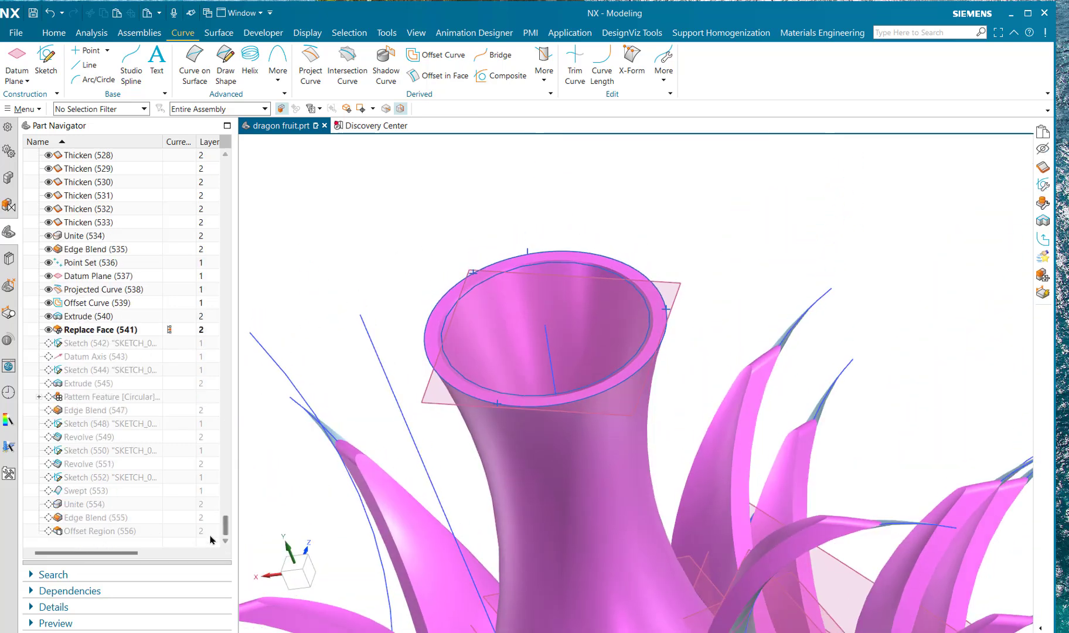
pyautogui.click(184, 384)
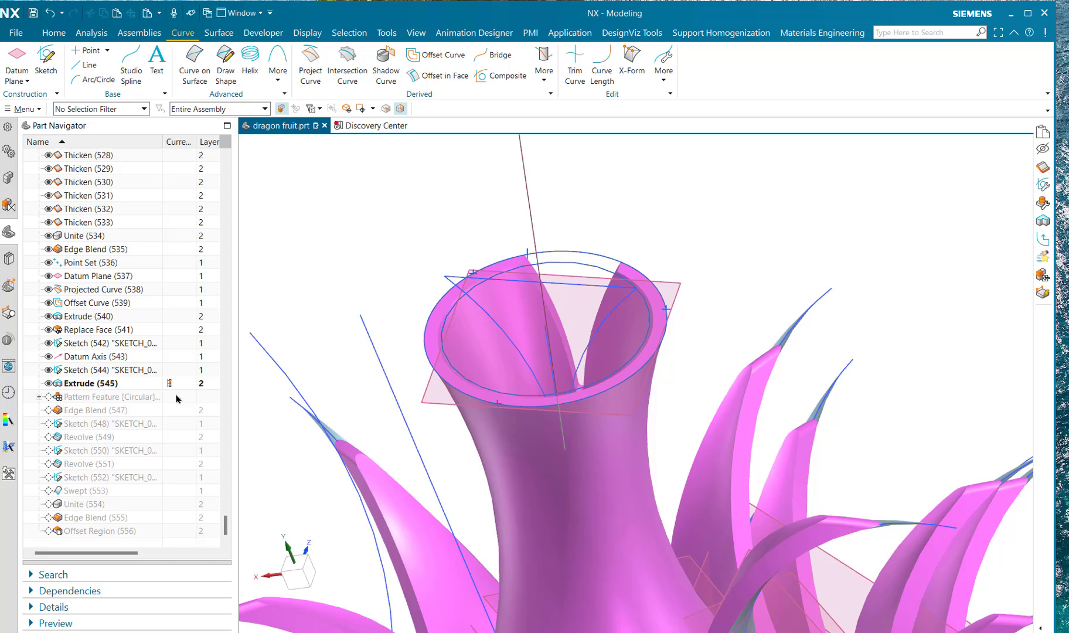
pyautogui.click(176, 402)
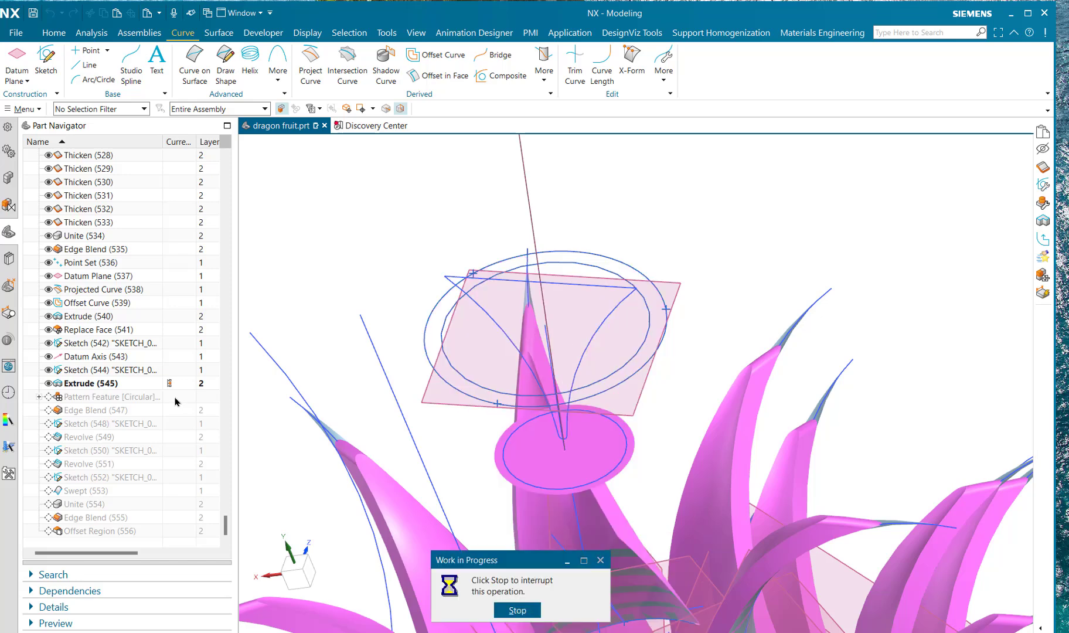
pyautogui.scroll(-2, 475, 341)
pyautogui.scroll(-2, 475, 341)
pyautogui.scroll(3, 417, 332)
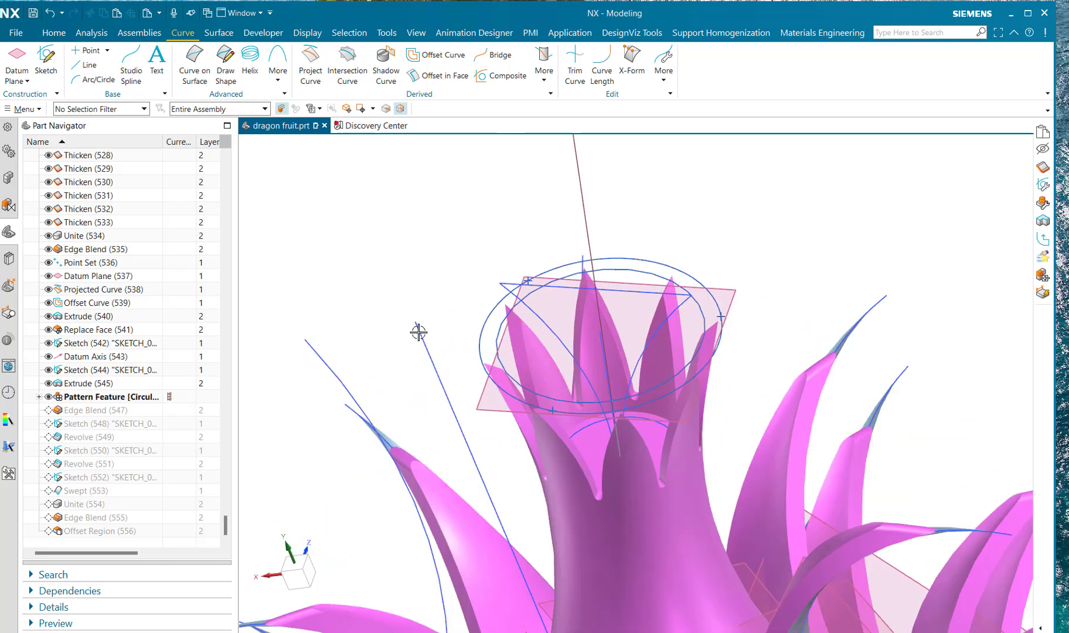
# Make the final feature, Offset Region (556), current and view the whole fruit.
pyautogui.click(173, 531)
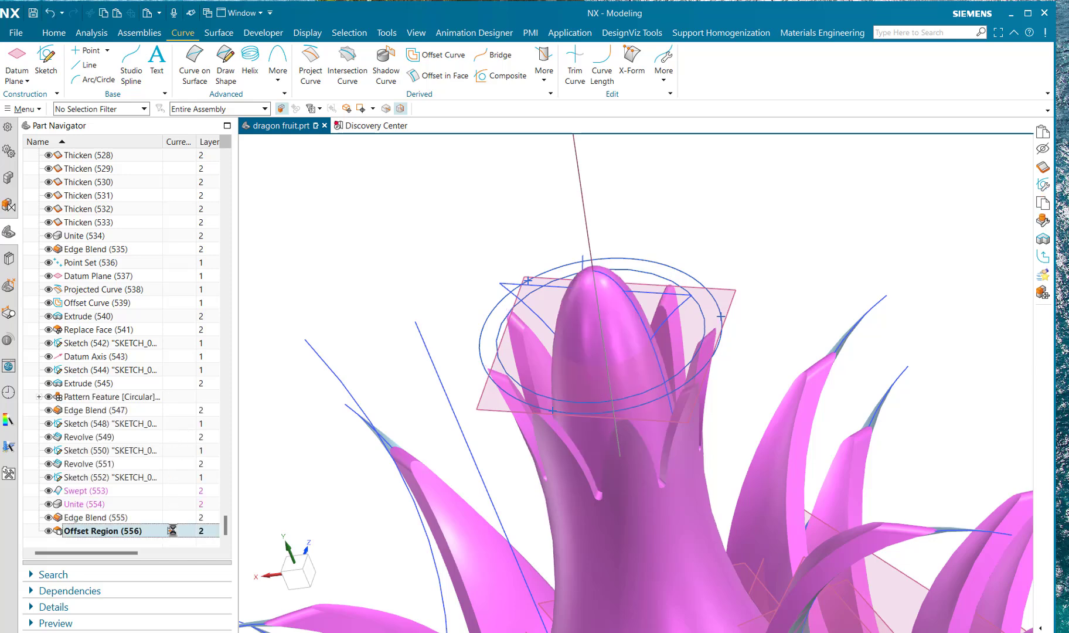
pyautogui.scroll(-2, 341, 279)
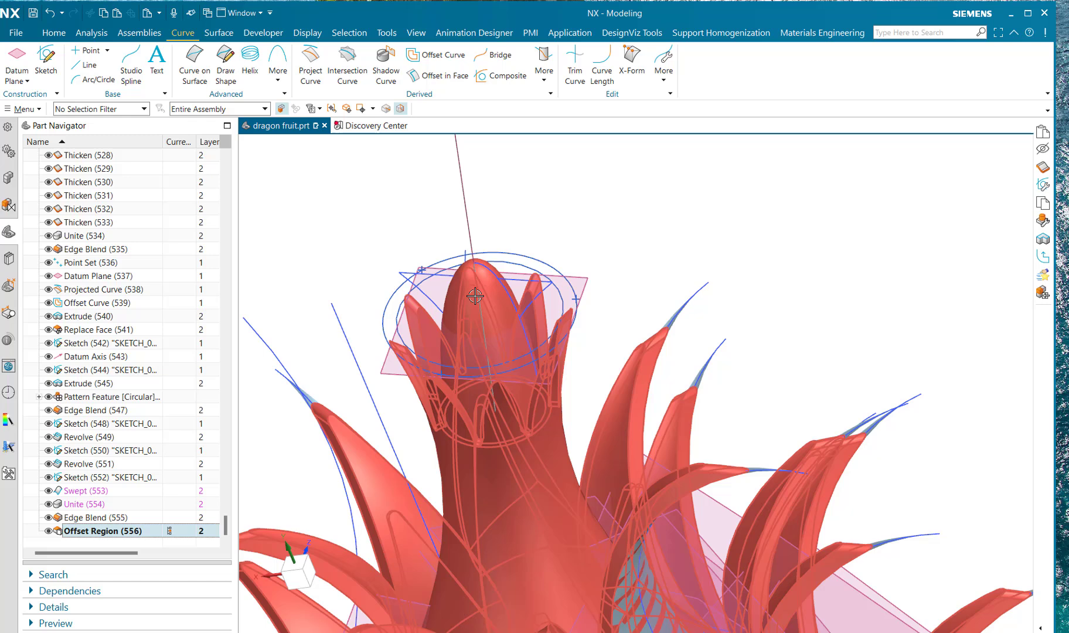
pyautogui.scroll(-3, 535, 261)
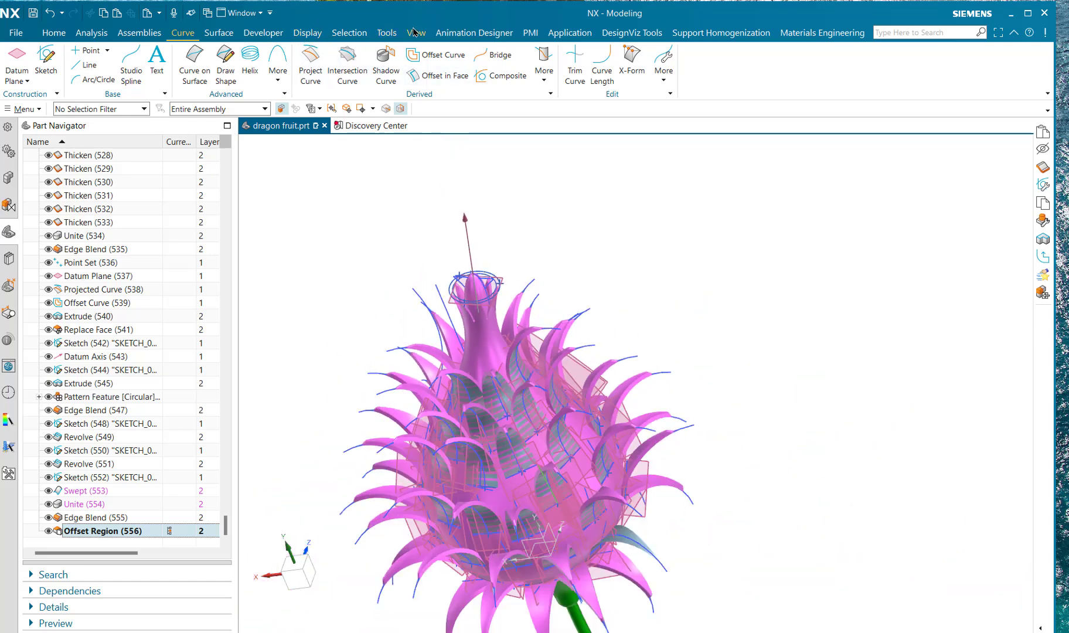
# Open the layer settings and hide layers 2, 1 and 61, briefly showing layer 1 again to check its contents.
pyautogui.click(415, 32)
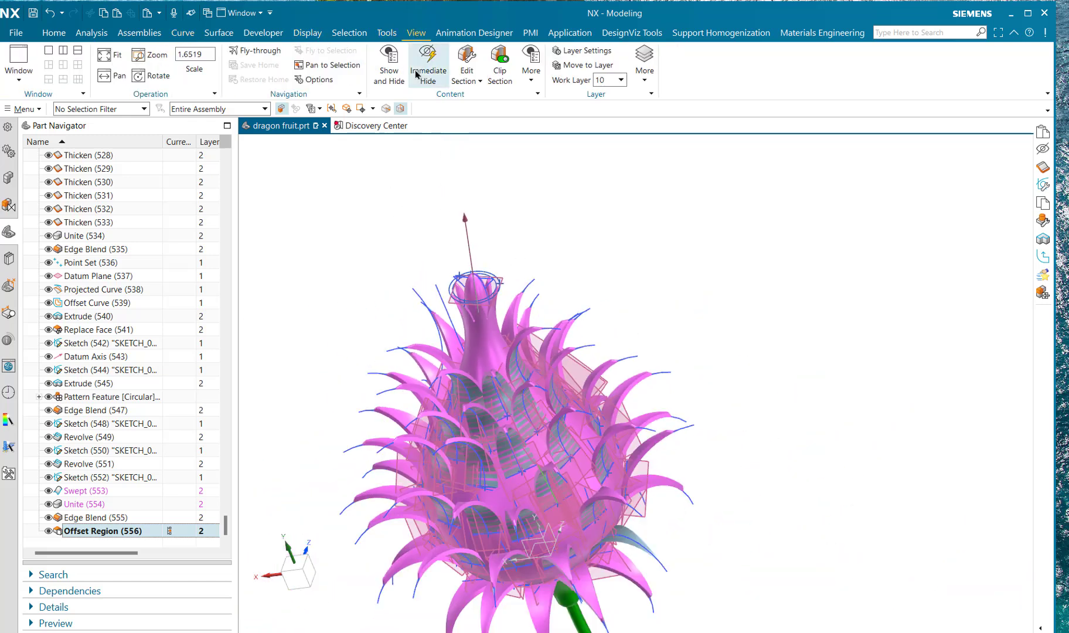
pyautogui.click(563, 57)
pyautogui.click(193, 306)
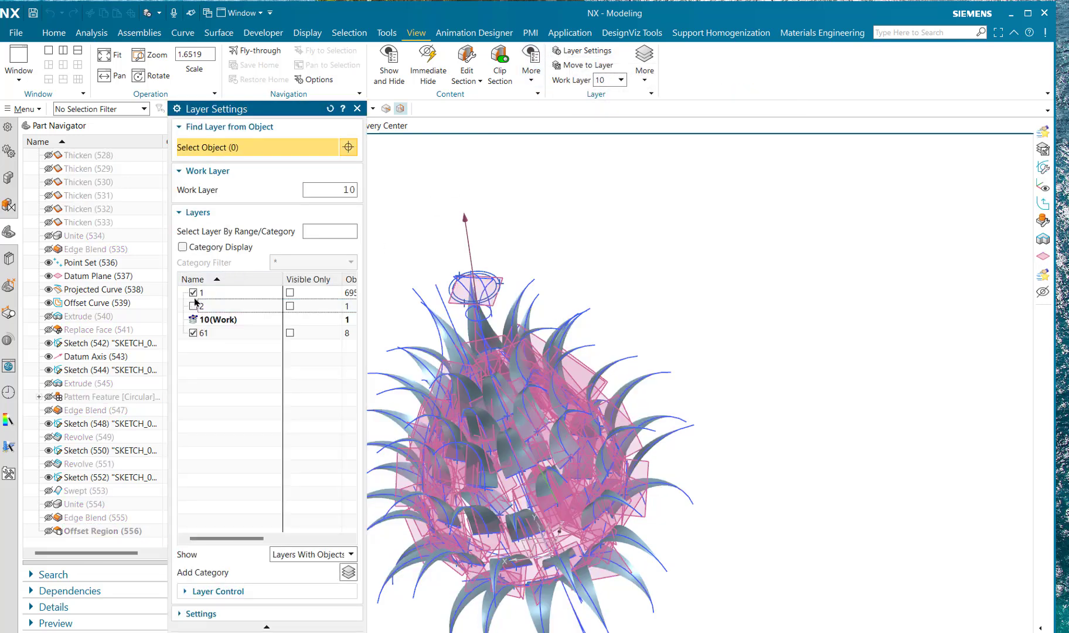
pyautogui.click(194, 293)
pyautogui.click(194, 333)
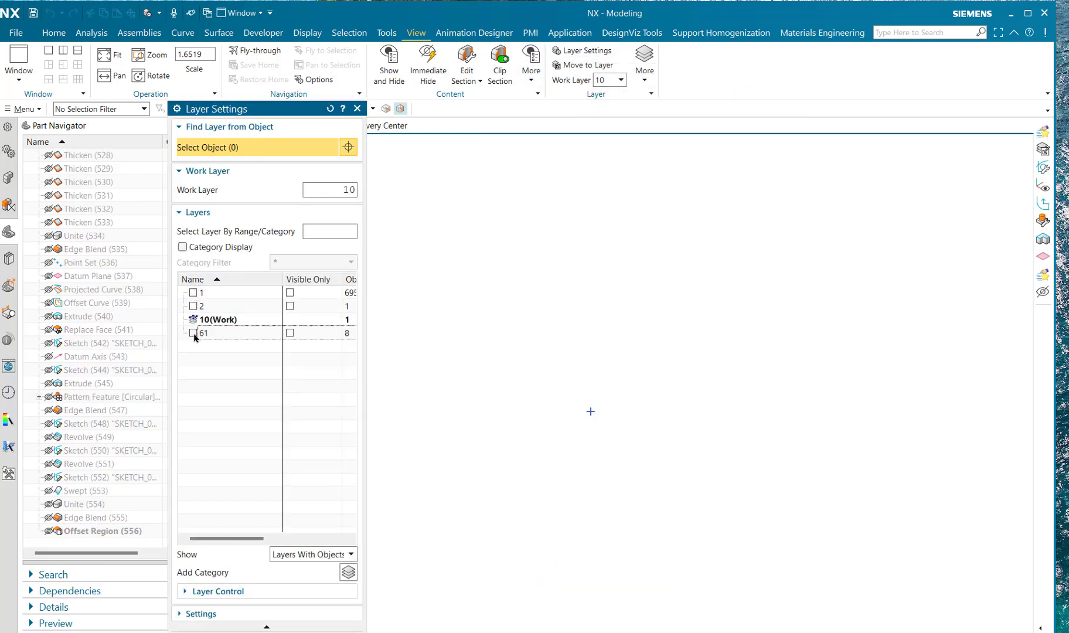
pyautogui.click(194, 292)
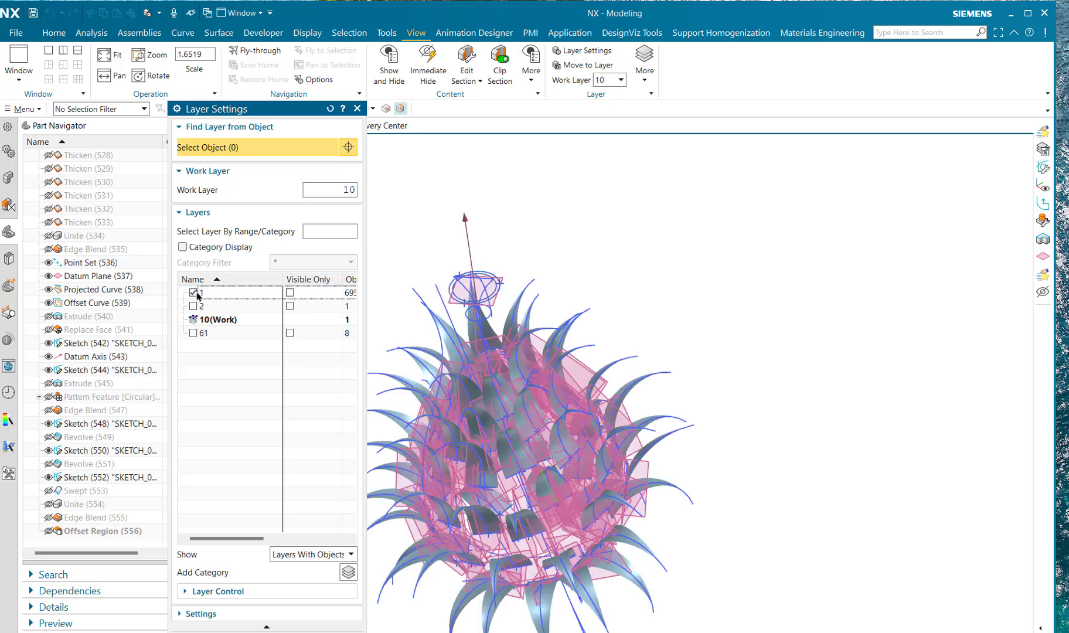
pyautogui.click(194, 293)
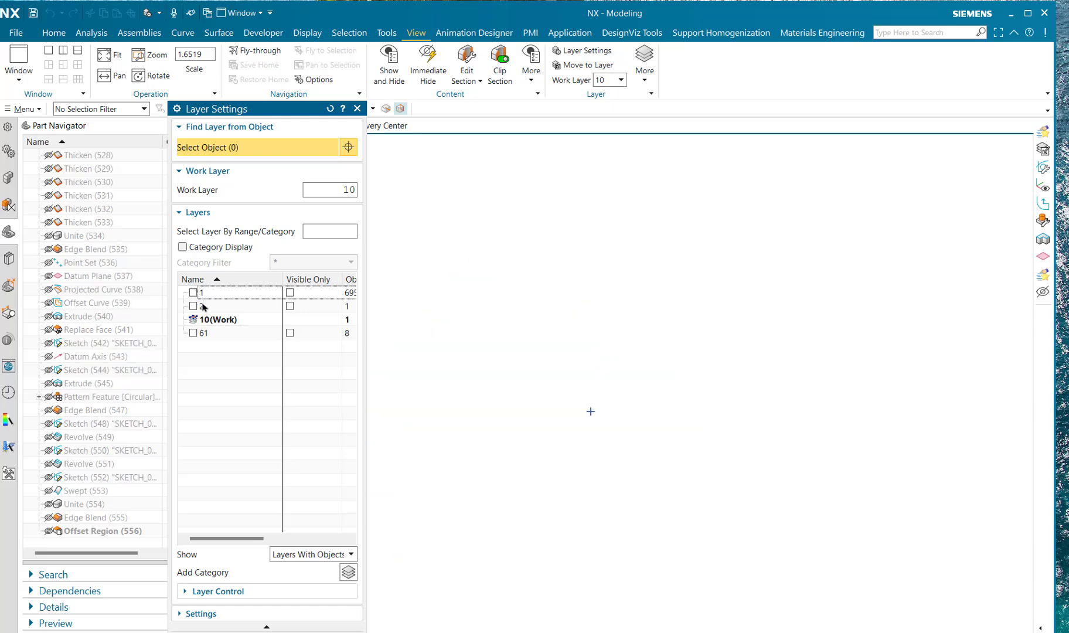
# Show layer 2, make it the work layer, and hide layer 10.
pyautogui.click(194, 306)
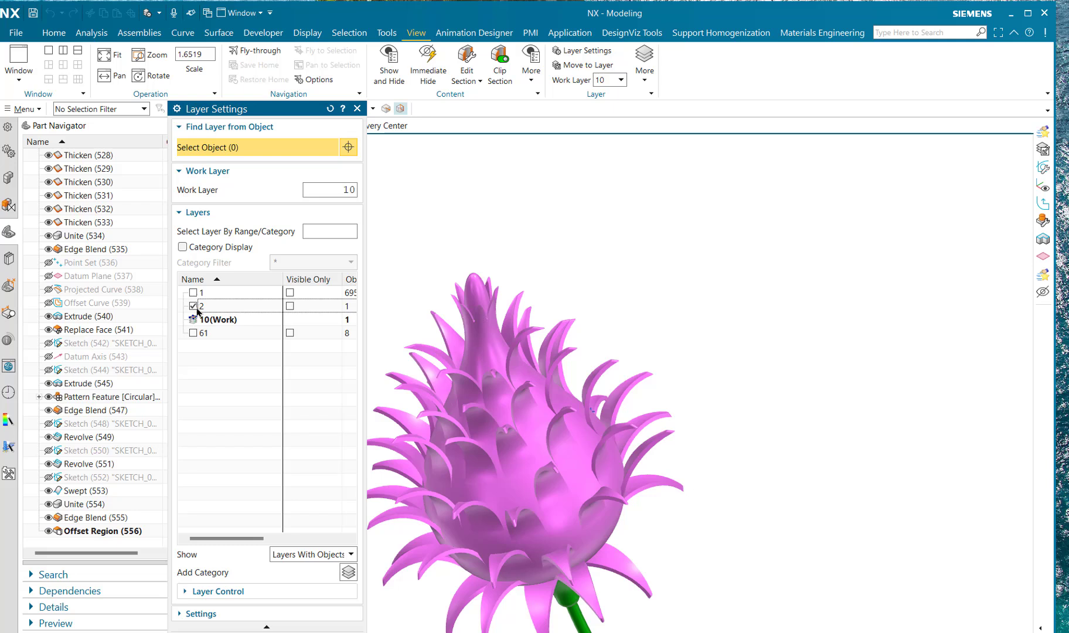
pyautogui.doubleClick(212, 306)
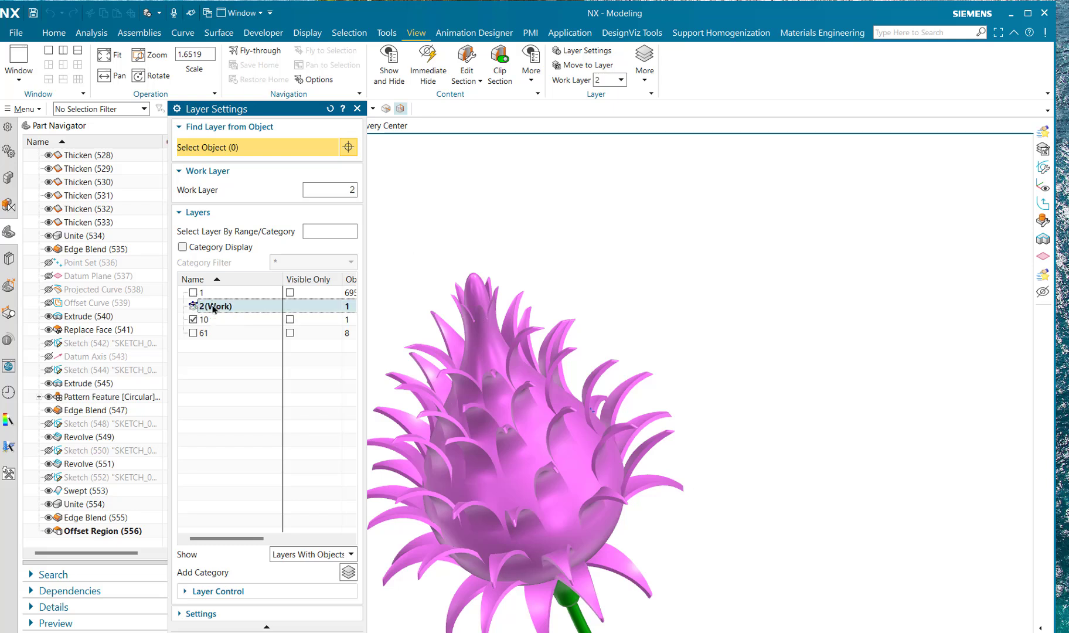
pyautogui.click(194, 320)
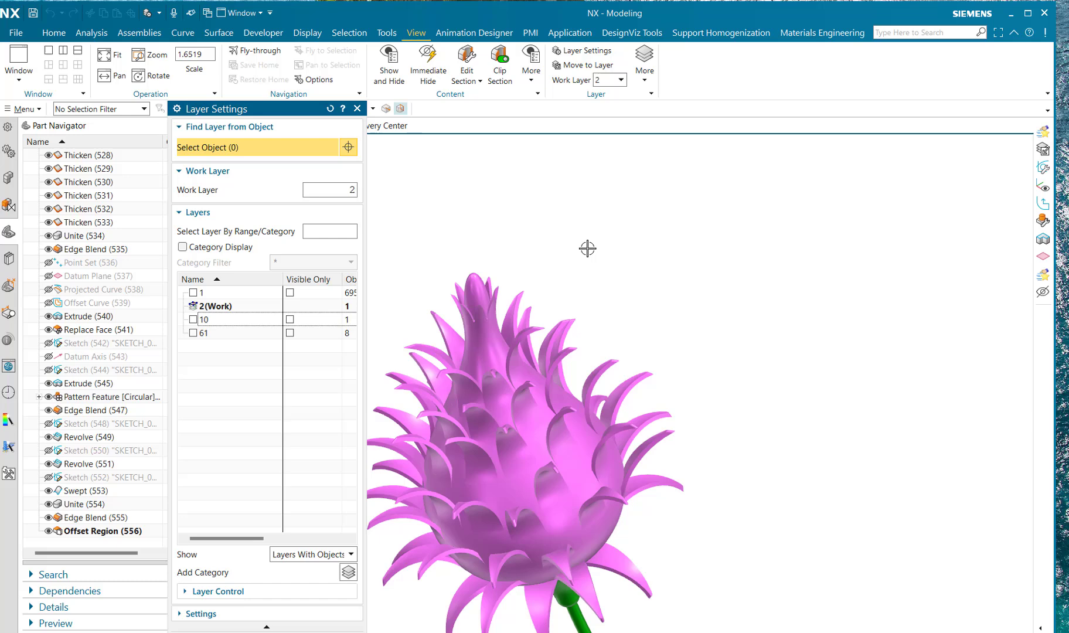
# Examine the finished fruit, petals and green stem from several sides and close the layer settings.
pyautogui.moveTo(587, 246); pyautogui.dragTo(583, 216, button='middle')
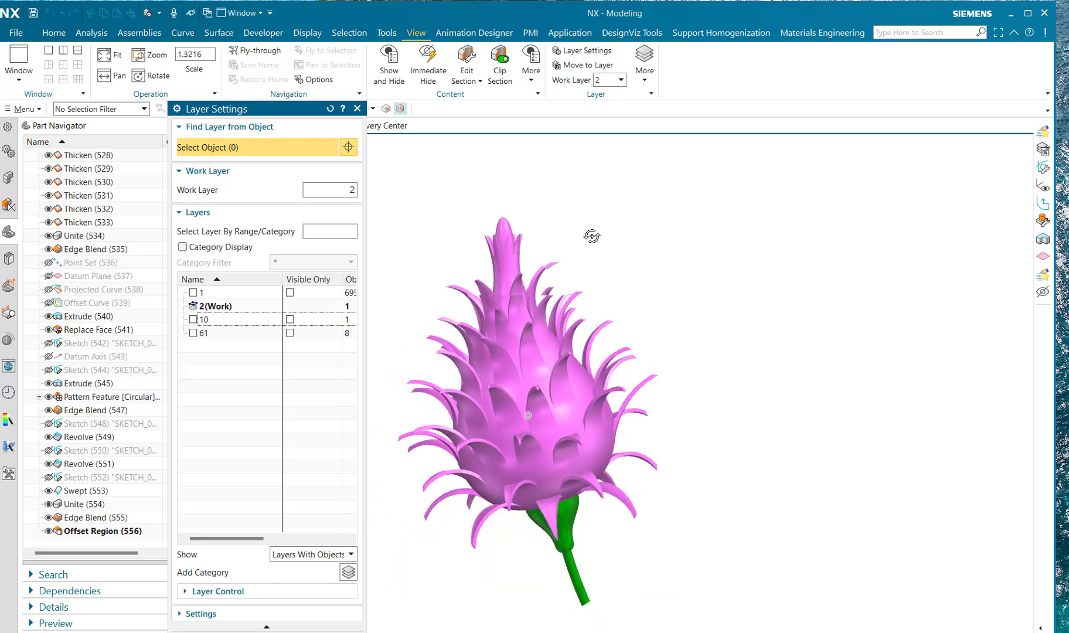
pyautogui.scroll(3, 479, 528)
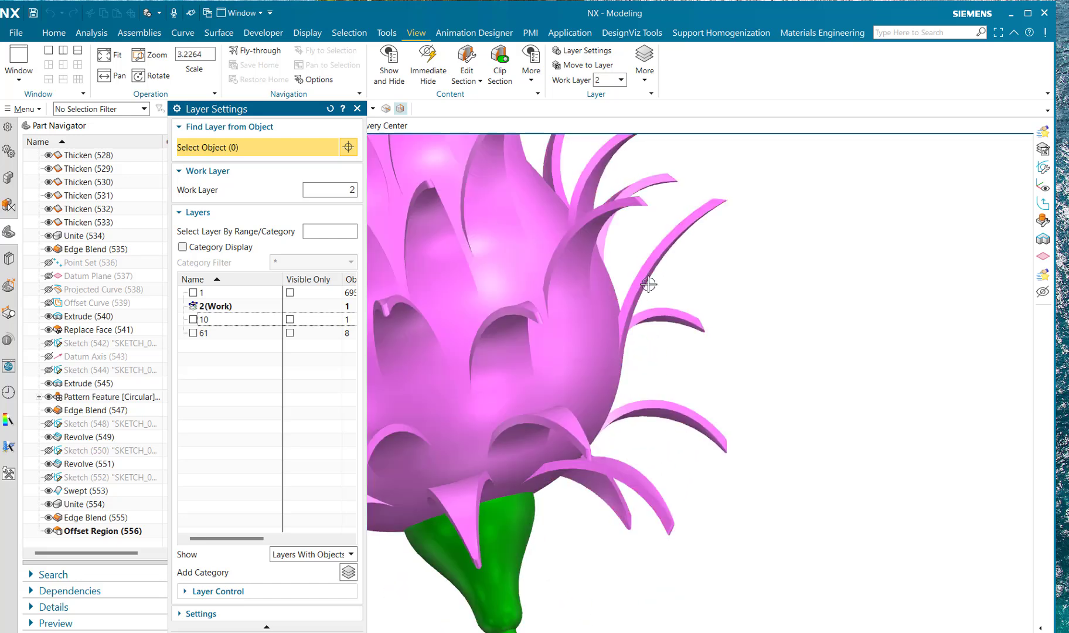
pyautogui.scroll(-3, 651, 290)
pyautogui.moveTo(736, 323); pyautogui.dragTo(696, 357, button='middle')
pyautogui.keyDown('shift'); pyautogui.moveTo(724, 233); pyautogui.dragTo(818, 321, button='middle'); pyautogui.keyUp('shift')
pyautogui.moveTo(305, 111); pyautogui.dragTo(286, 13)
pyautogui.click(323, 562)
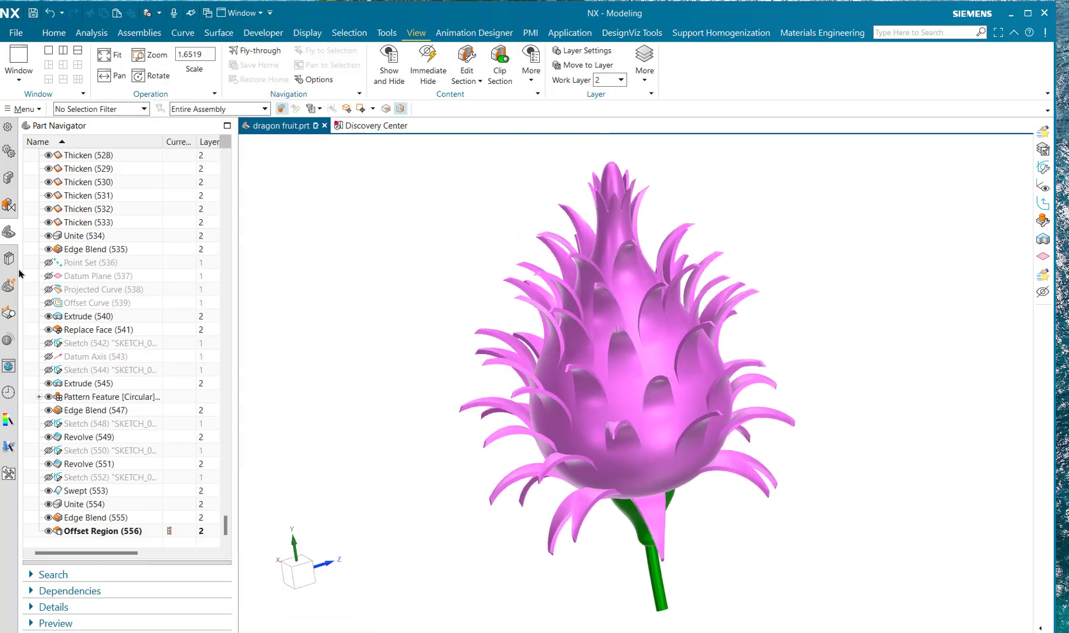
# Open the animation structure and review Fixed Joint (1), the Datum Coordinate System rigid group and the fruit rigid group.
pyautogui.click(9, 151)
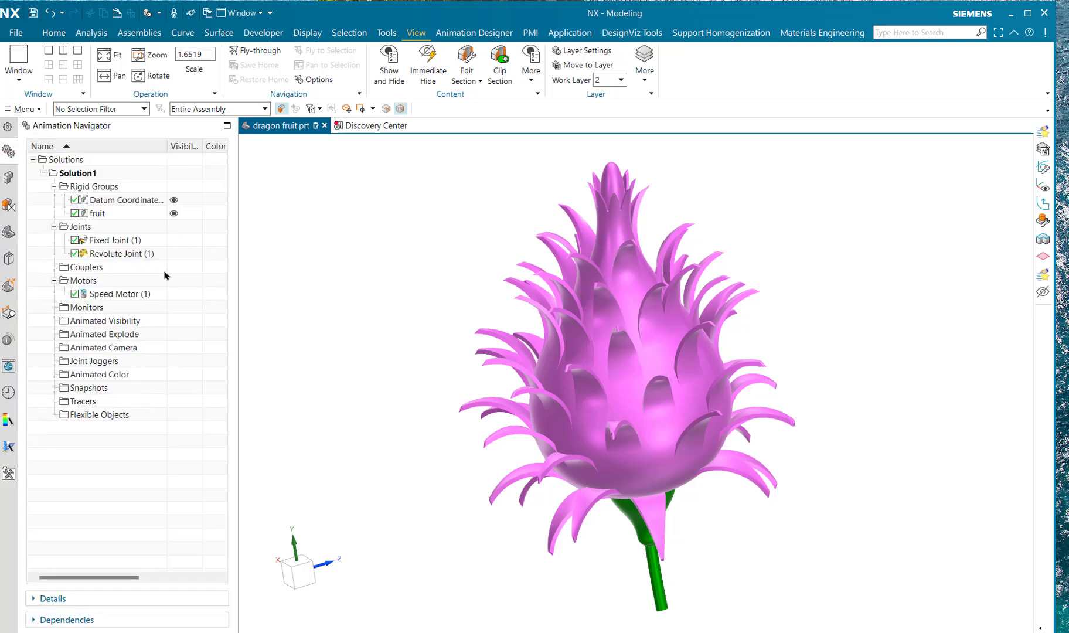
pyautogui.click(125, 243)
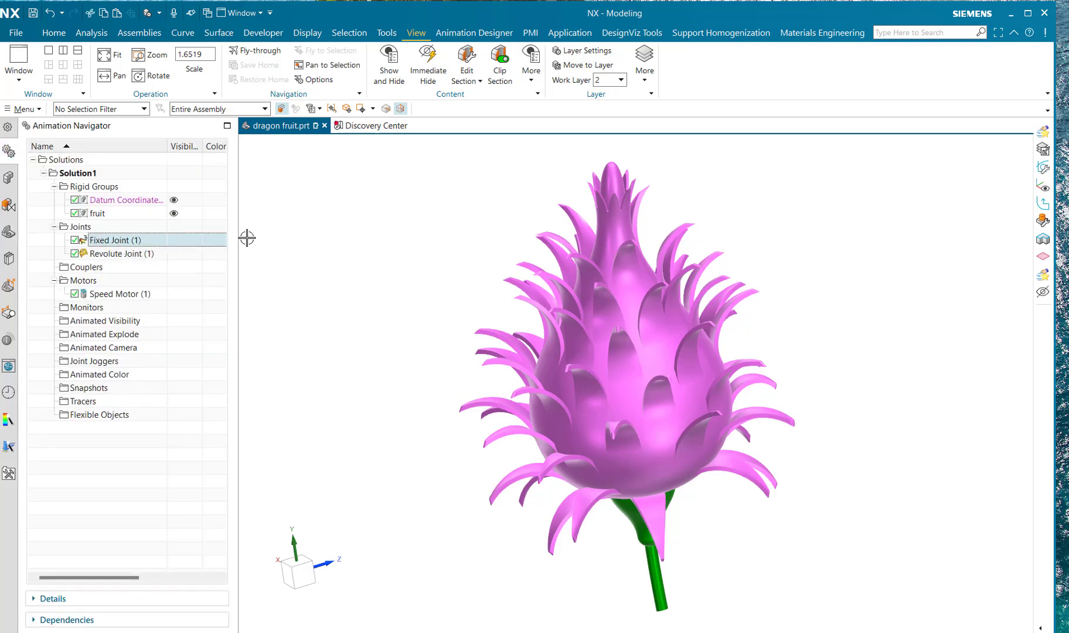
pyautogui.moveTo(319, 265); pyautogui.dragTo(352, 246, button='middle')
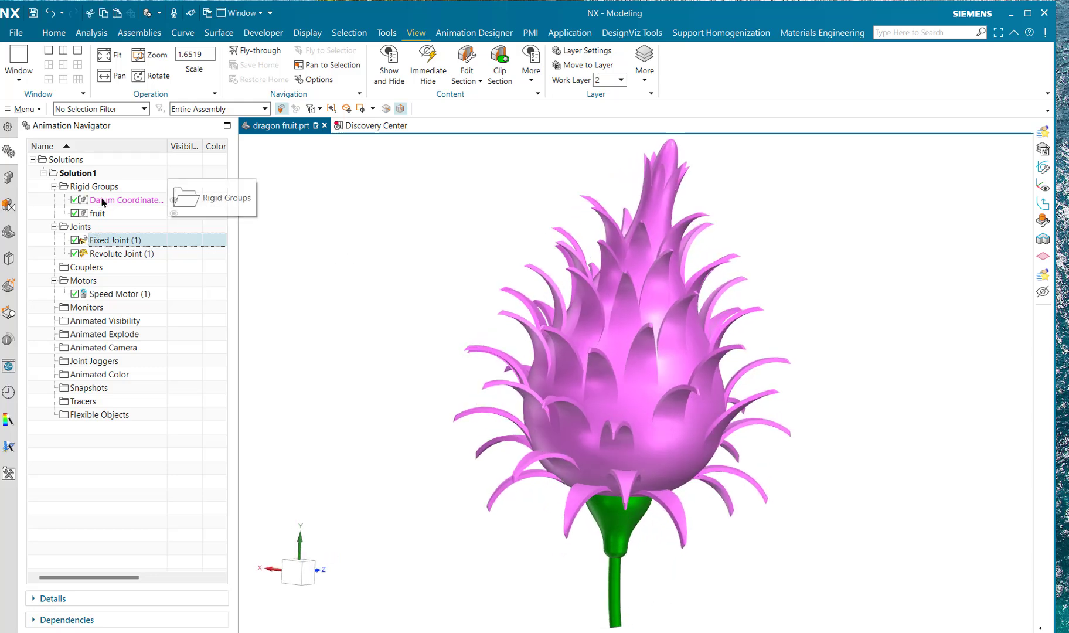
pyautogui.click(120, 200)
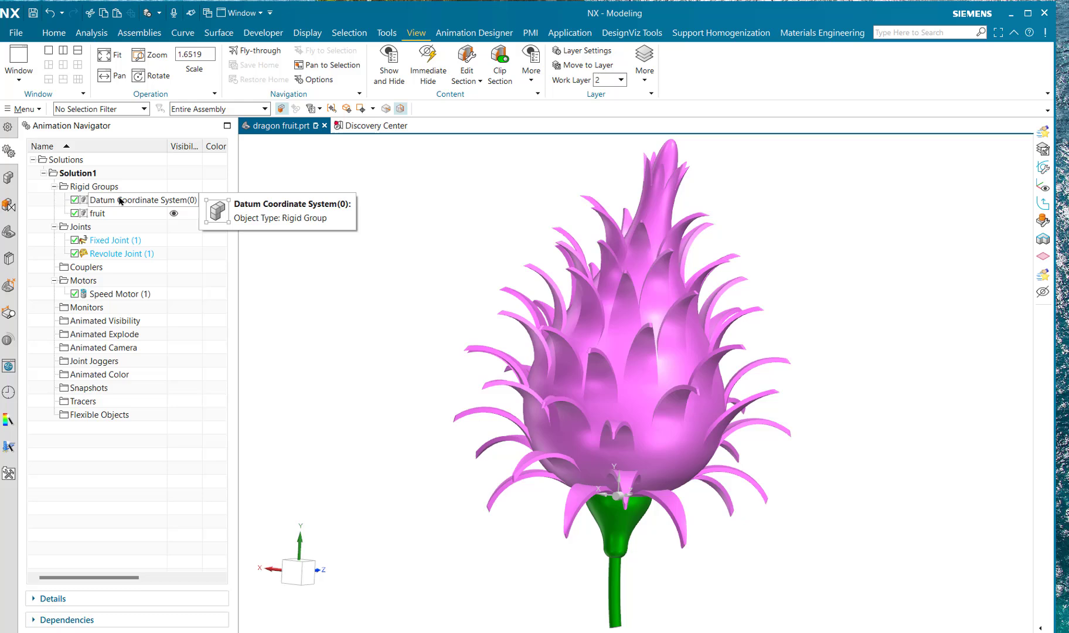
pyautogui.click(99, 214)
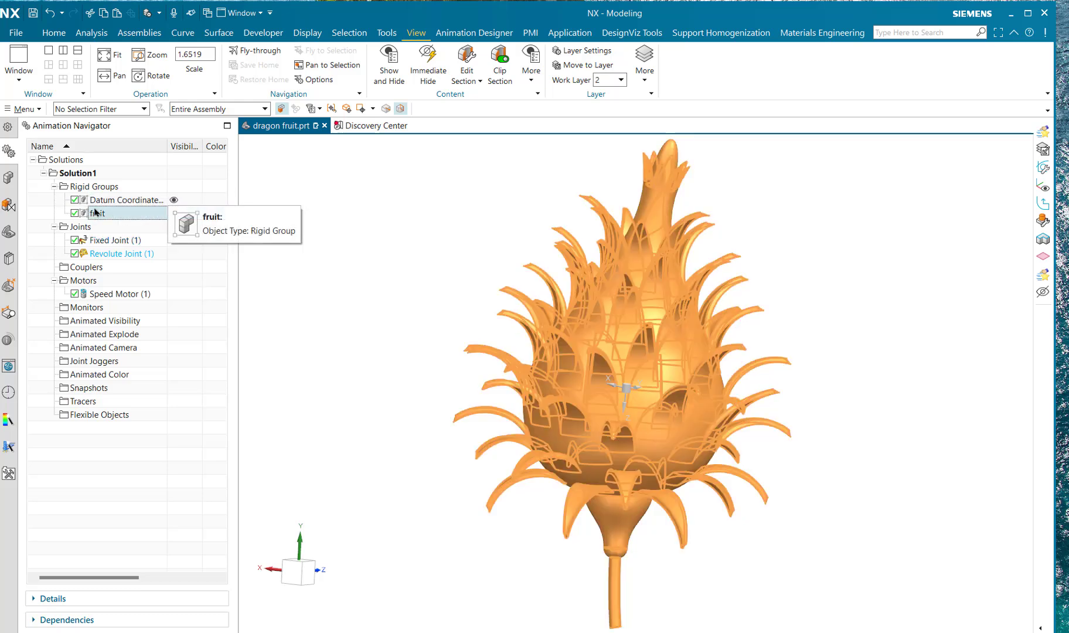
# Review the animation's Fixed Joint (1), Revolute Joint (1) and Speed Motor (1) to see which objects each depends on.
pyautogui.click(113, 241)
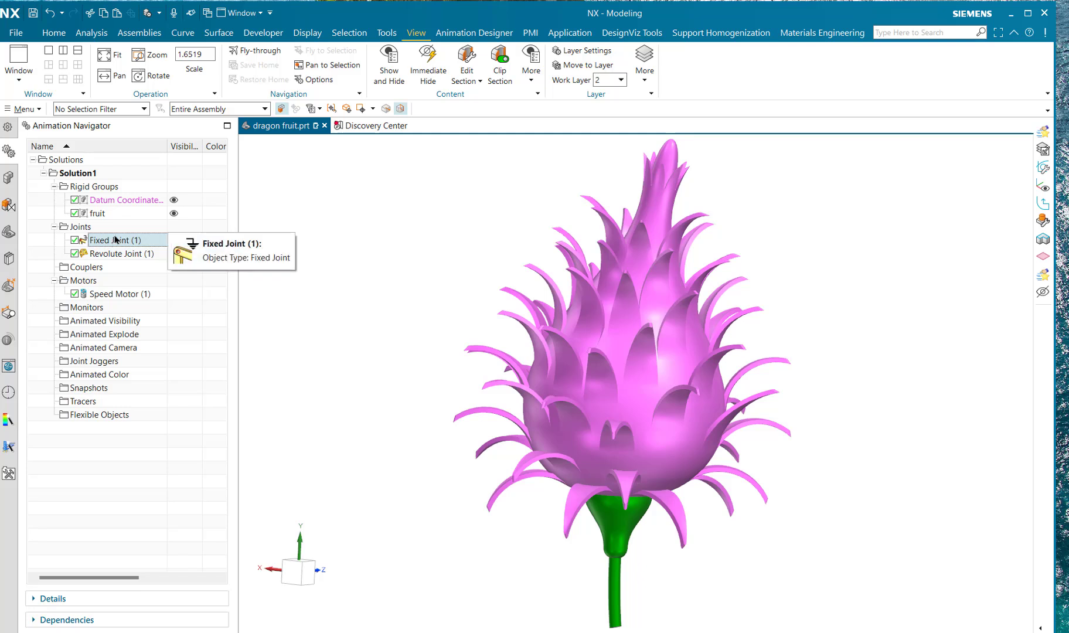
pyautogui.click(115, 253)
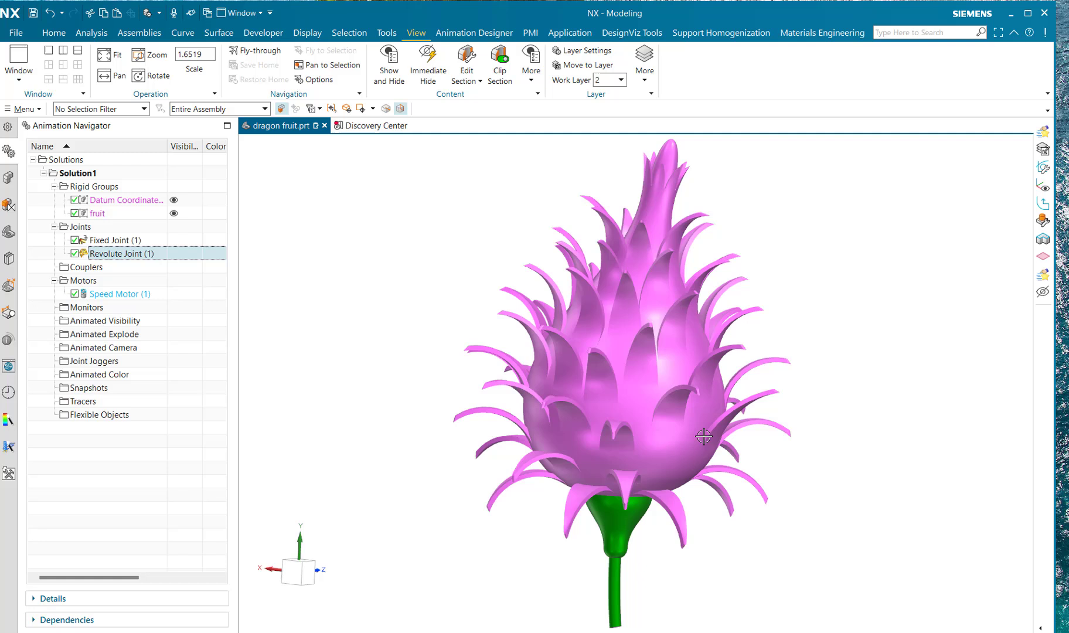
pyautogui.click(114, 294)
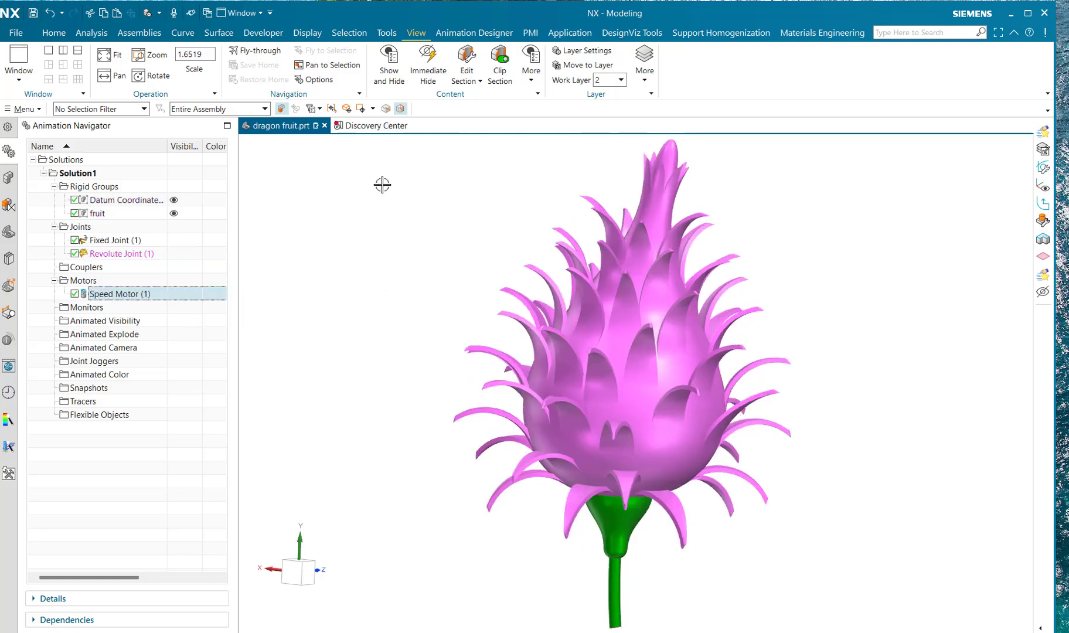
# Play the dragon fruit's rotation animation, stop it, and inspect the whole fruit from a slightly different view.
pyautogui.click(510, 31)
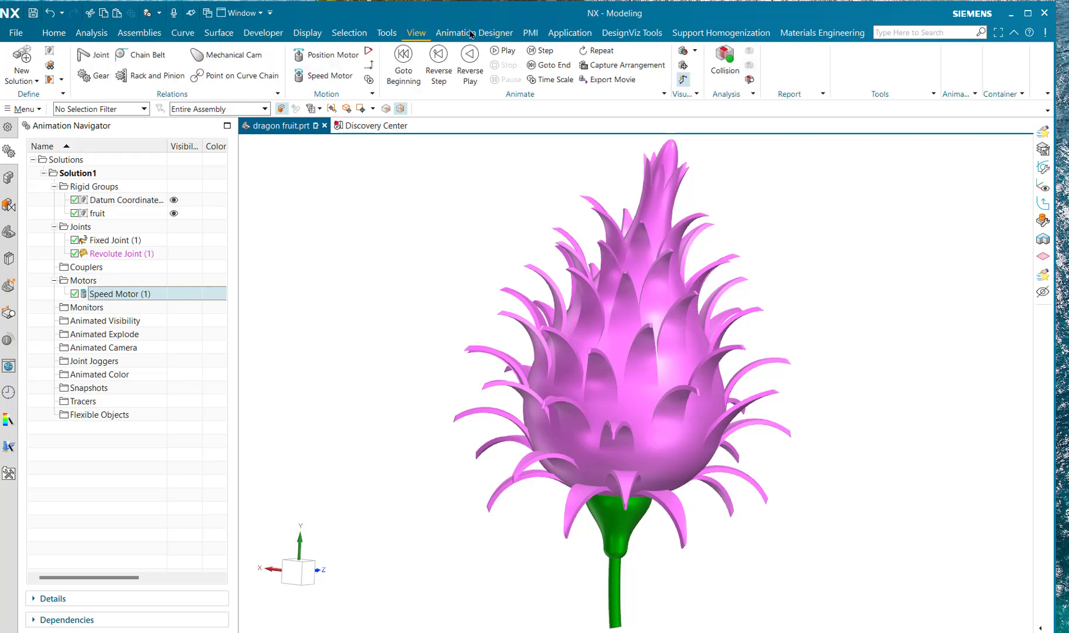
pyautogui.click(503, 51)
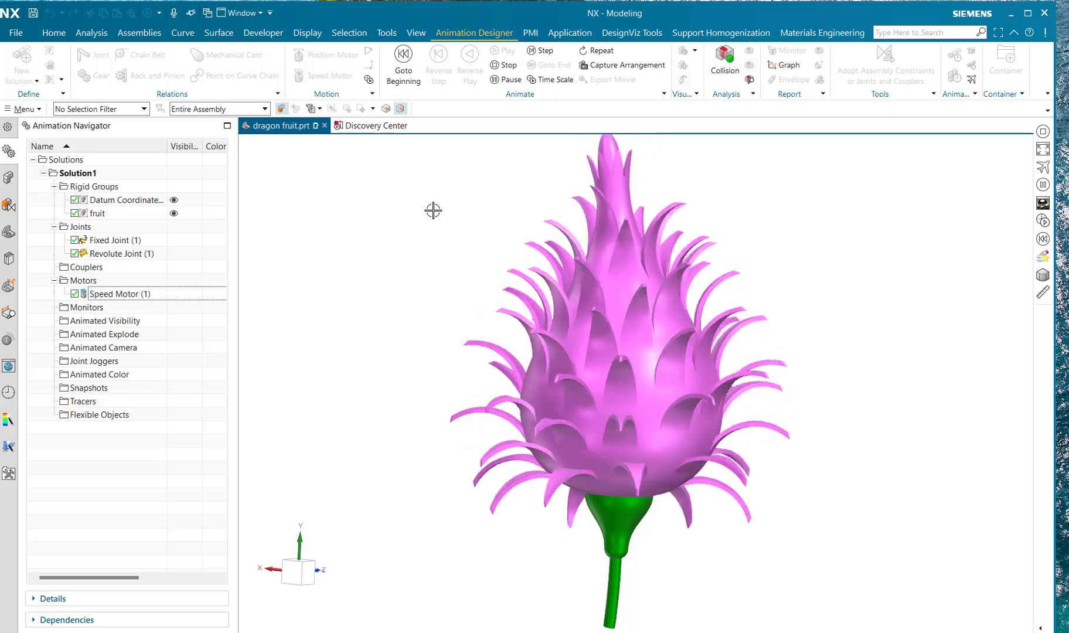
pyautogui.click(507, 65)
pyautogui.moveTo(795, 232); pyautogui.dragTo(476, 268, button='middle')
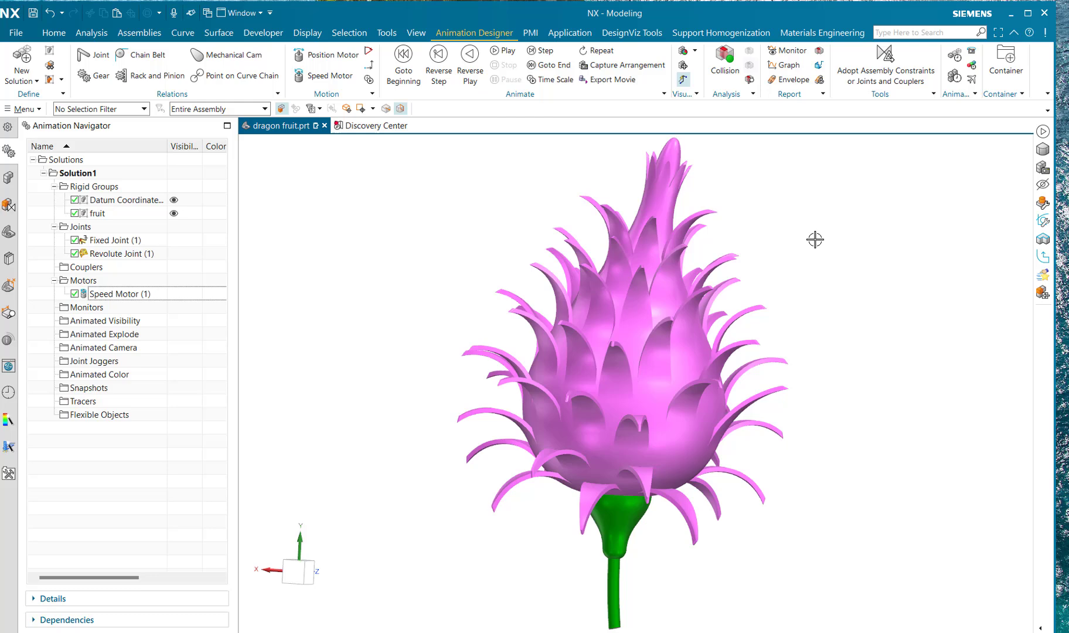
pyautogui.moveTo(816, 239); pyautogui.dragTo(787, 293, button='middle')
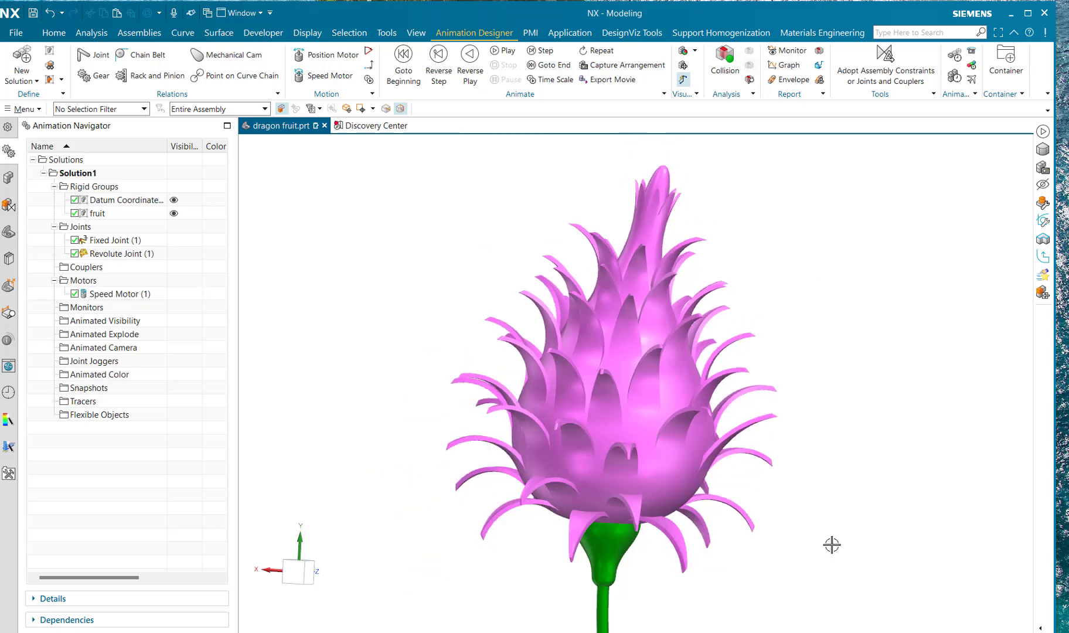